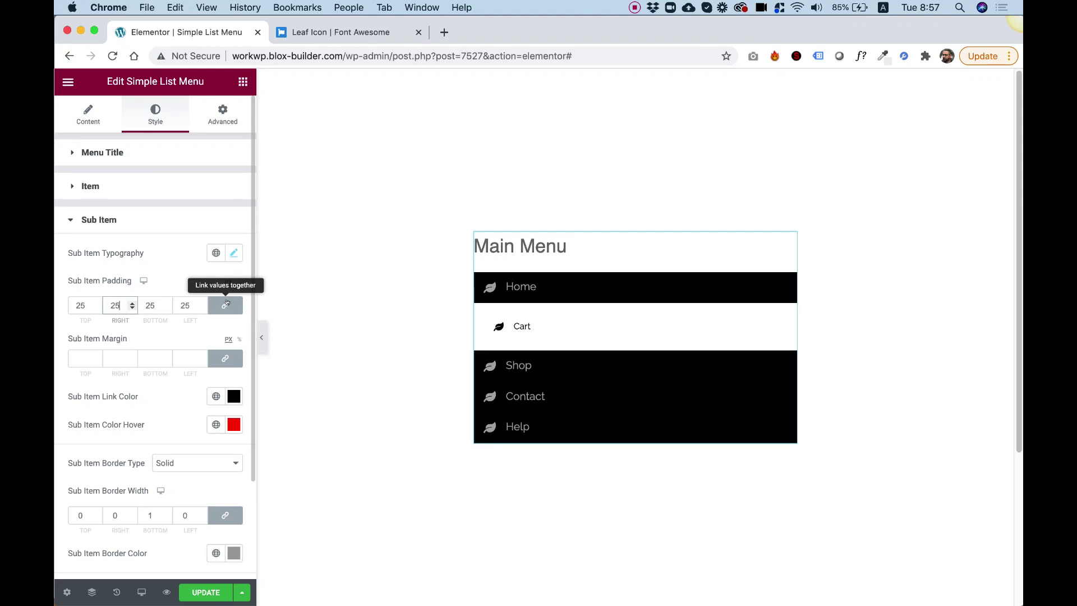
# Step: Use the arrow keys to bring all four linked Sub Item Padding values from 25 to 15
pyautogui.press('Down')
pyautogui.press('Down')
pyautogui.press('Down')
pyautogui.press('Down')
pyautogui.press('Down')
pyautogui.press('Down')
pyautogui.press('Down')
pyautogui.press('Down')
pyautogui.press('Down')
pyautogui.press('Down')
pyautogui.press('Down')
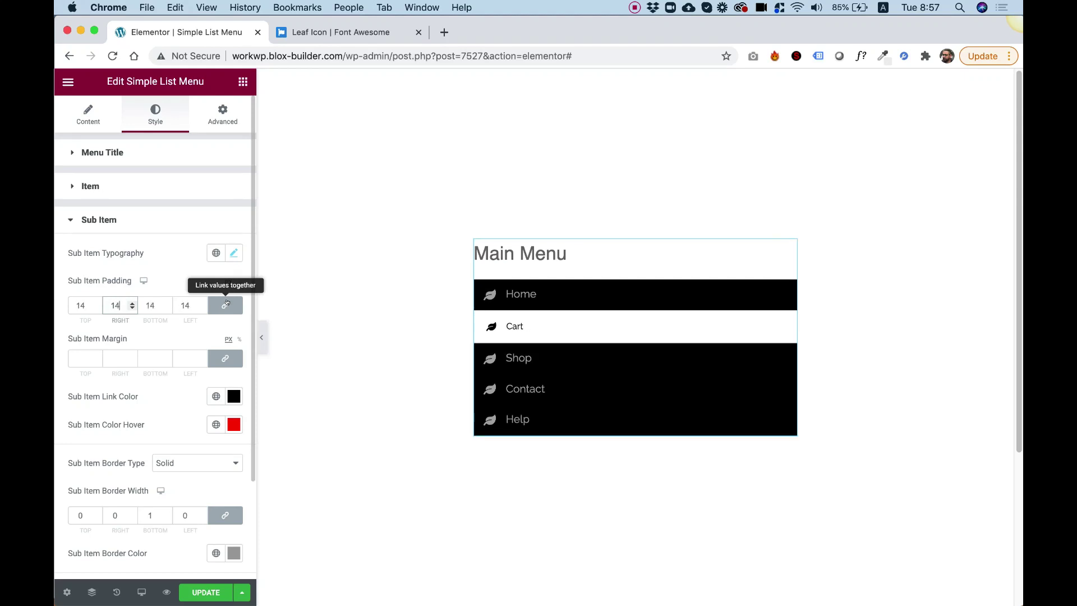
pyautogui.press('Up')
pyautogui.press('Up')
pyautogui.press('Up')
pyautogui.press('Up')
pyautogui.press('Up')
pyautogui.press('Down')
pyautogui.press('Down')
pyautogui.press('Down')
pyautogui.press('Down')
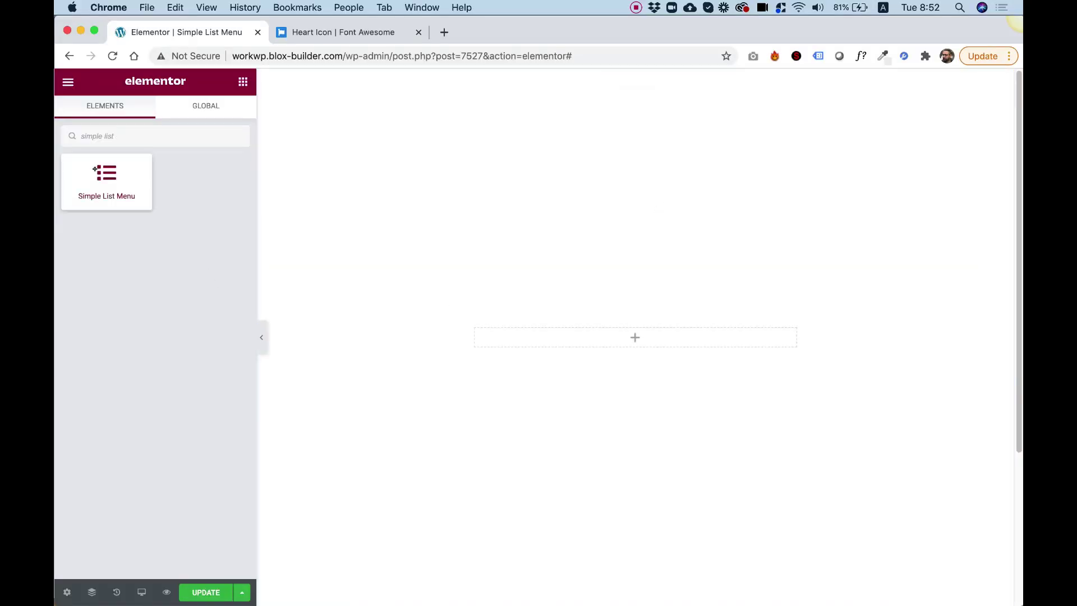
# Step: Drag the Simple List Menu widget from the search results into the empty canvas section
pyautogui.moveTo(95, 169); pyautogui.dragTo(593, 341)
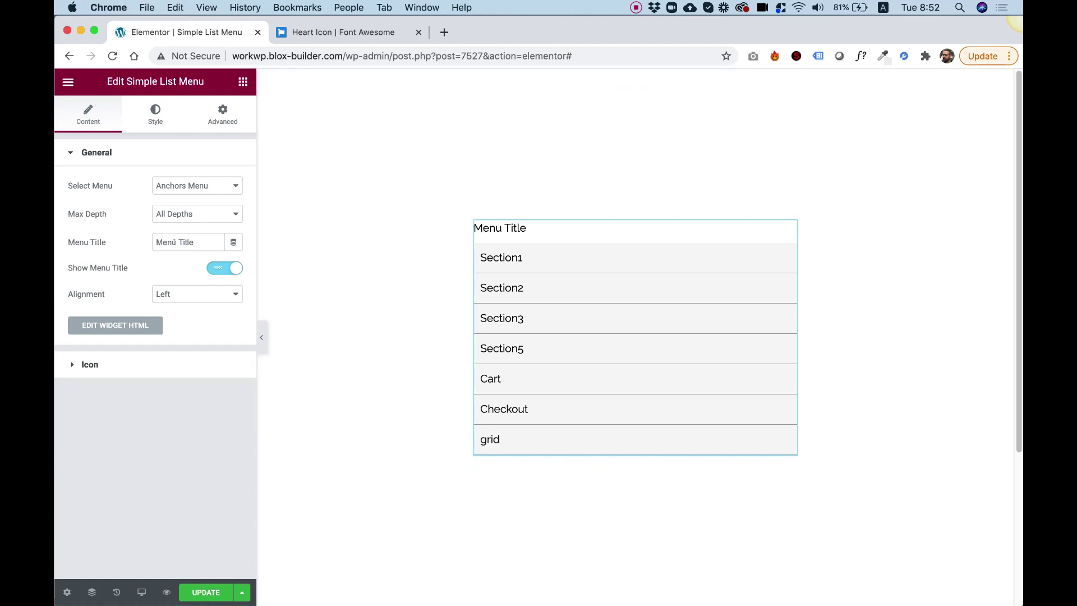
# Step: Set Select Menu to Main and Max Depth to 1
pyautogui.click(157, 178)
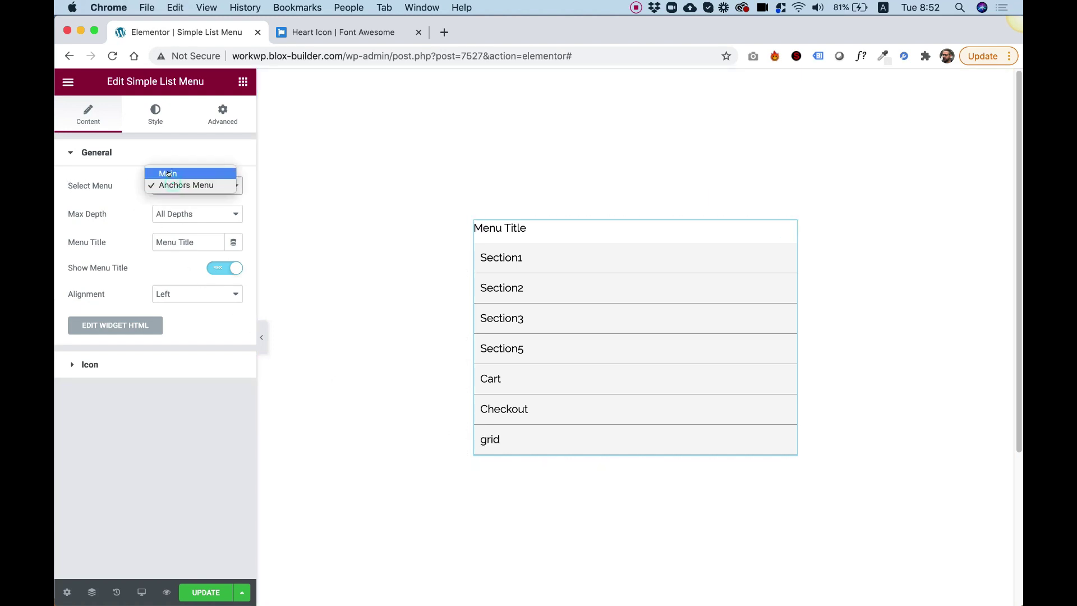
pyautogui.click(169, 172)
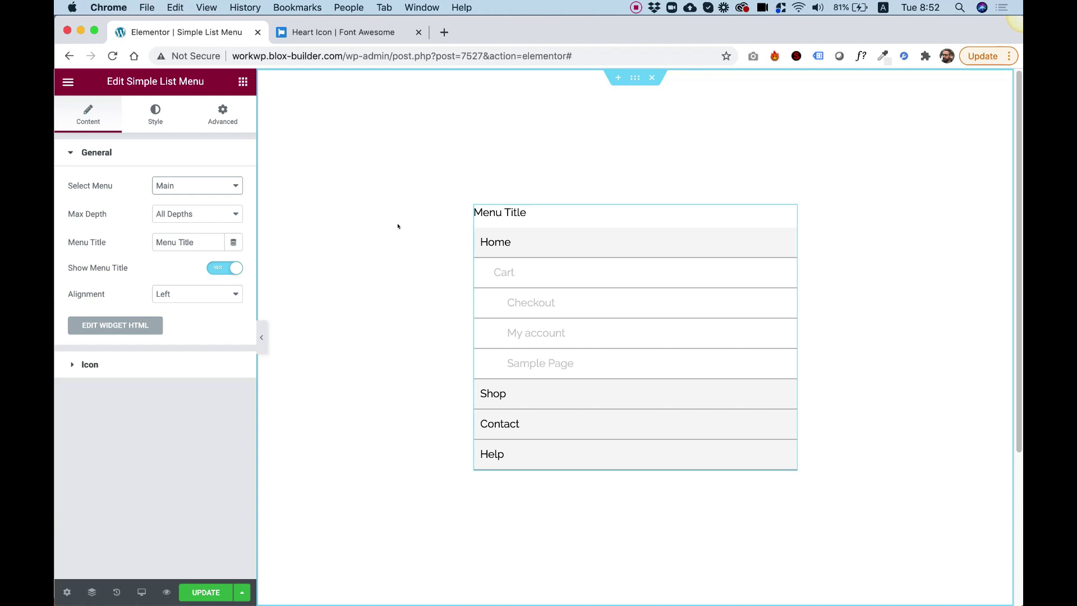
pyautogui.click(168, 218)
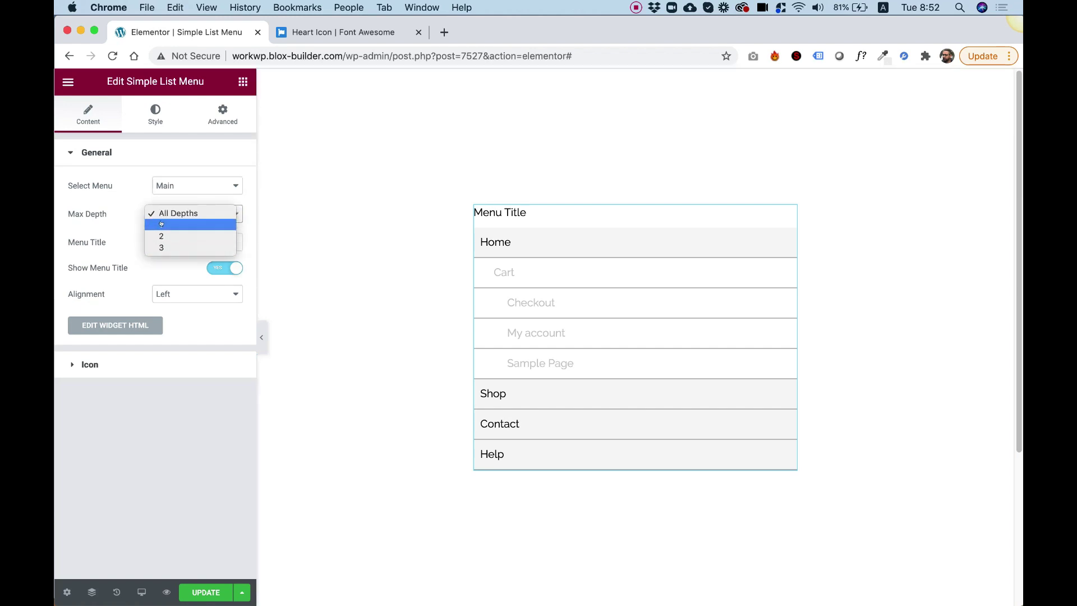
pyautogui.click(161, 224)
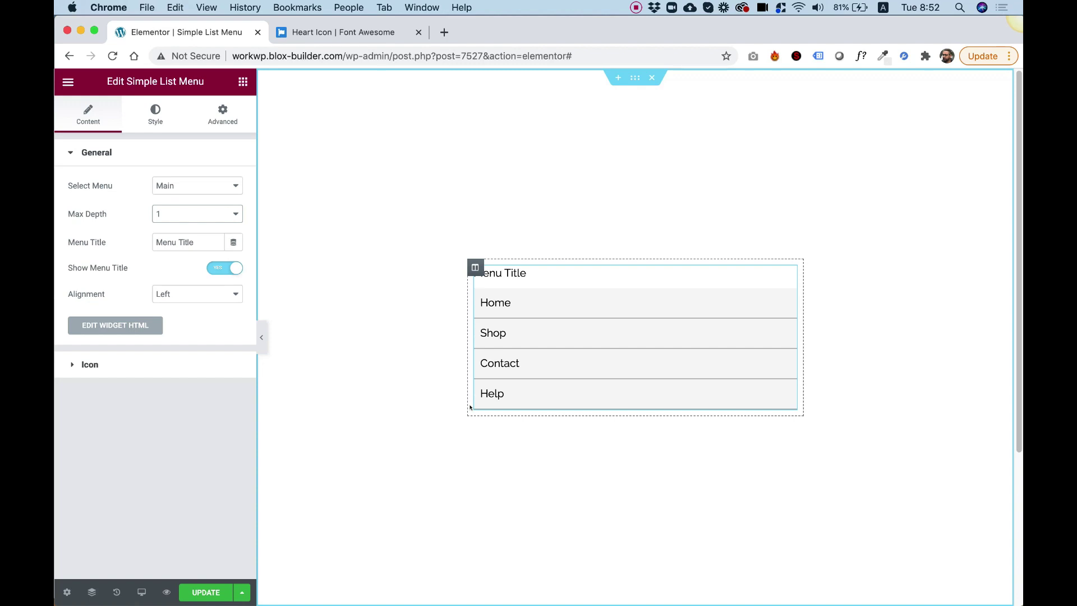
# Step: Rename the menu title to 'Main Menu' and switch Show Menu Title off
pyautogui.click(179, 242)
pyautogui.press('super+a')
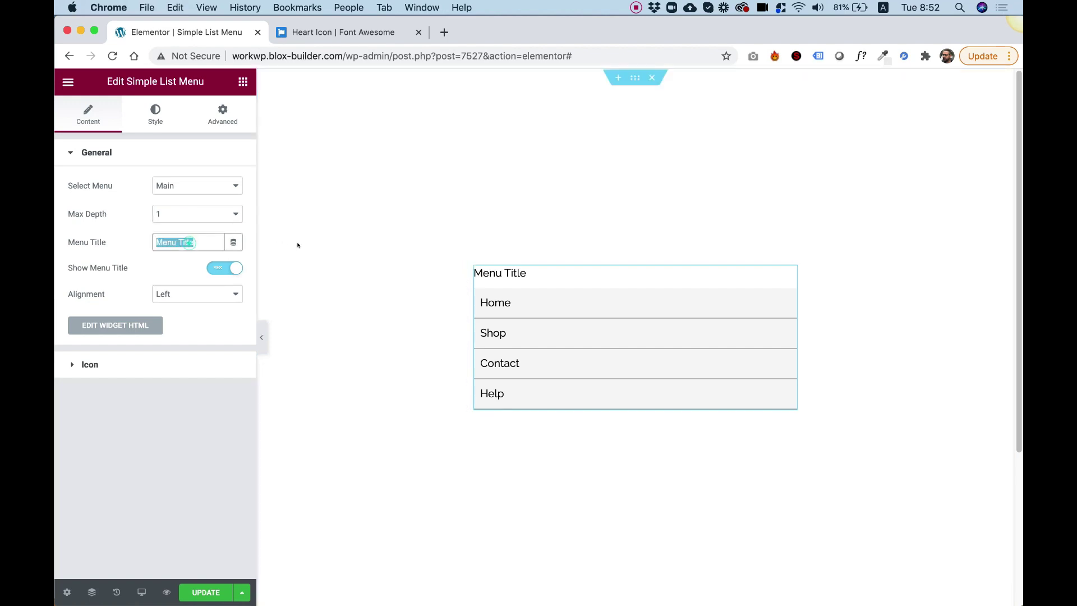
pyautogui.write('Main')
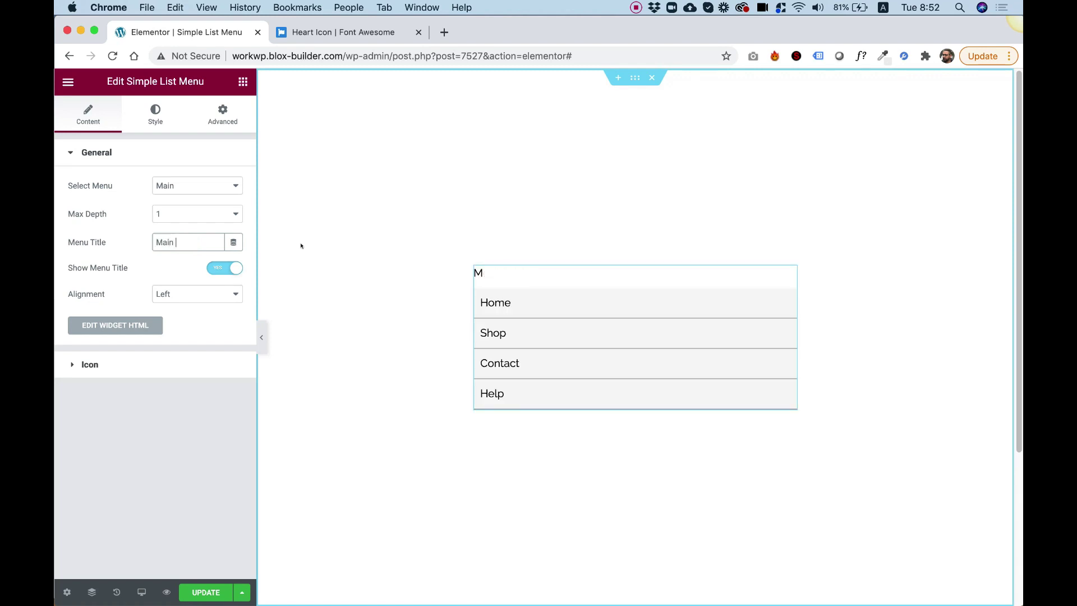
pyautogui.write(' Me')
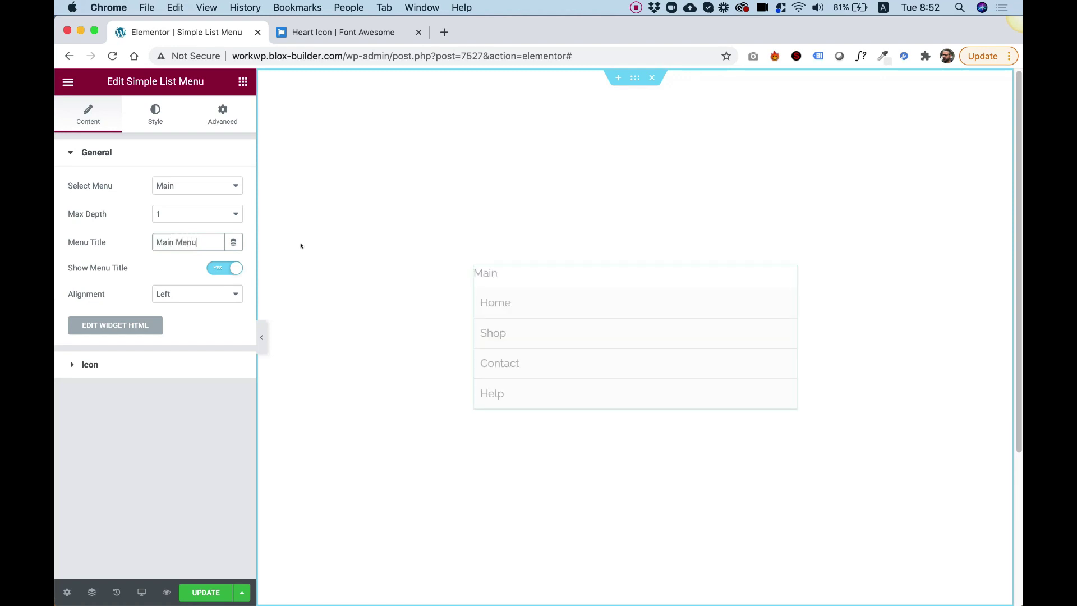
pyautogui.write('nu')
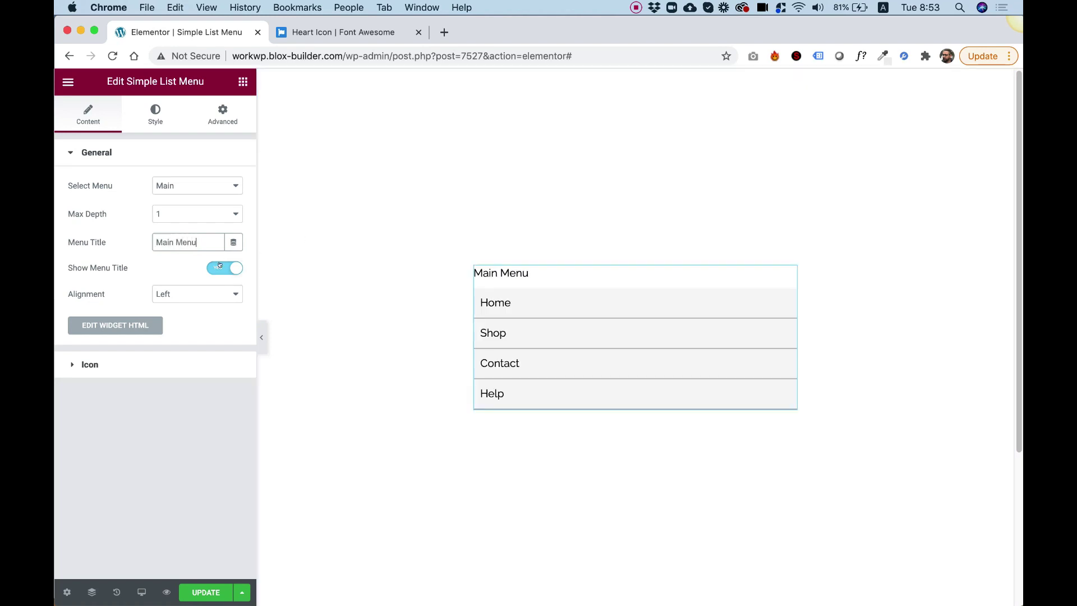
pyautogui.click(221, 266)
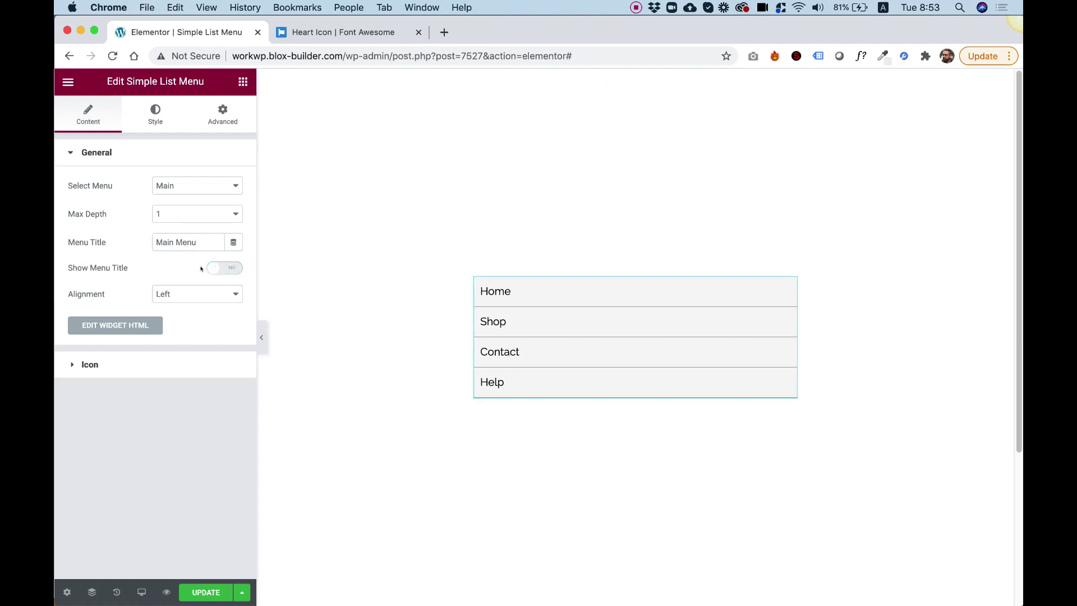
# Step: Try right and center item alignment, settle on left, and set Max Depth to 2
pyautogui.click(159, 296)
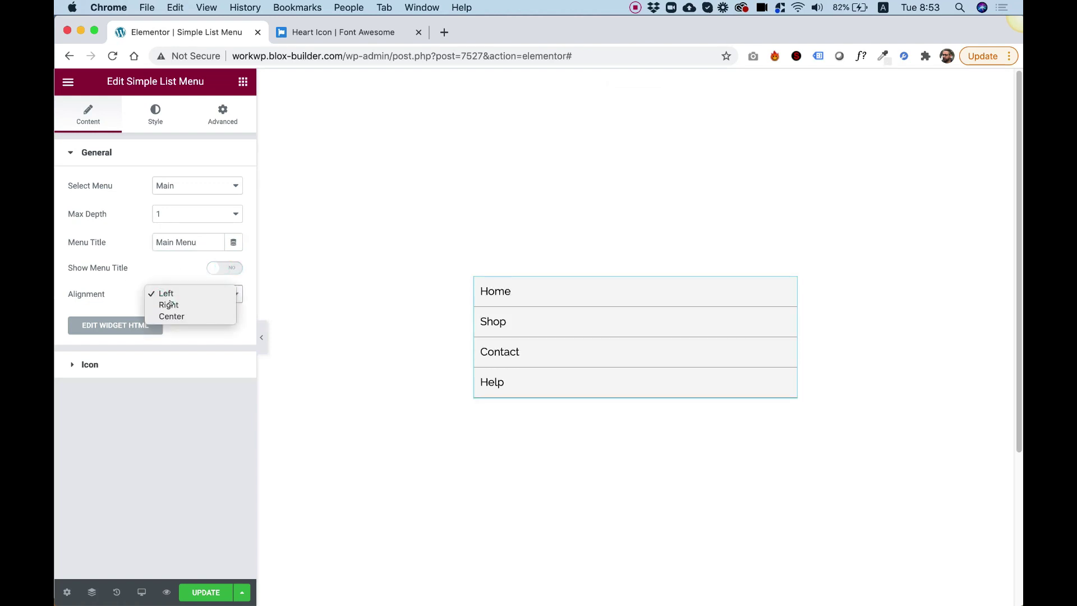
pyautogui.click(170, 303)
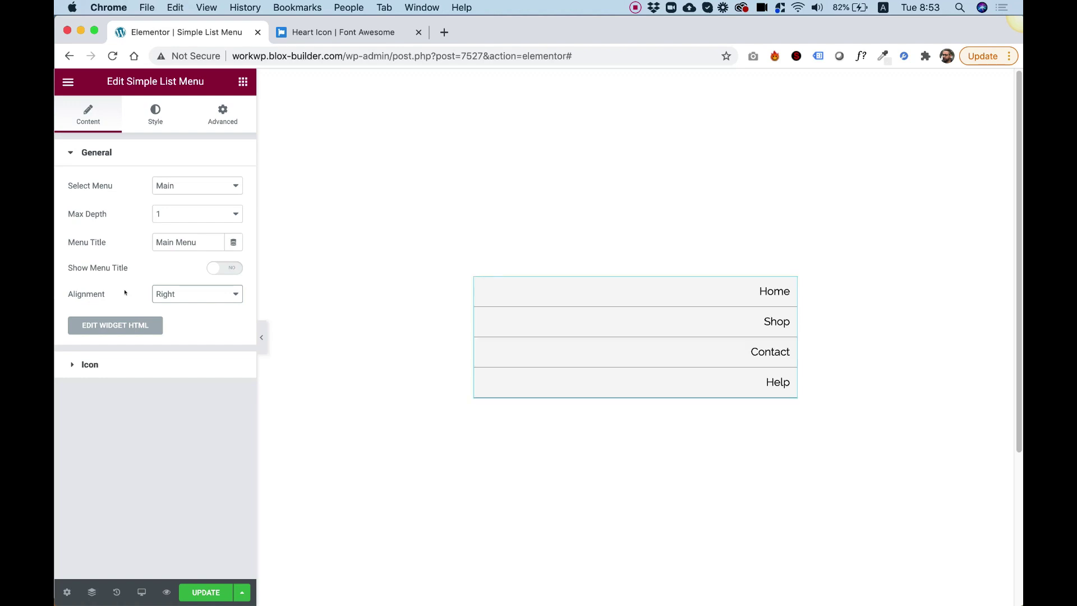
pyautogui.click(152, 294)
pyautogui.click(171, 303)
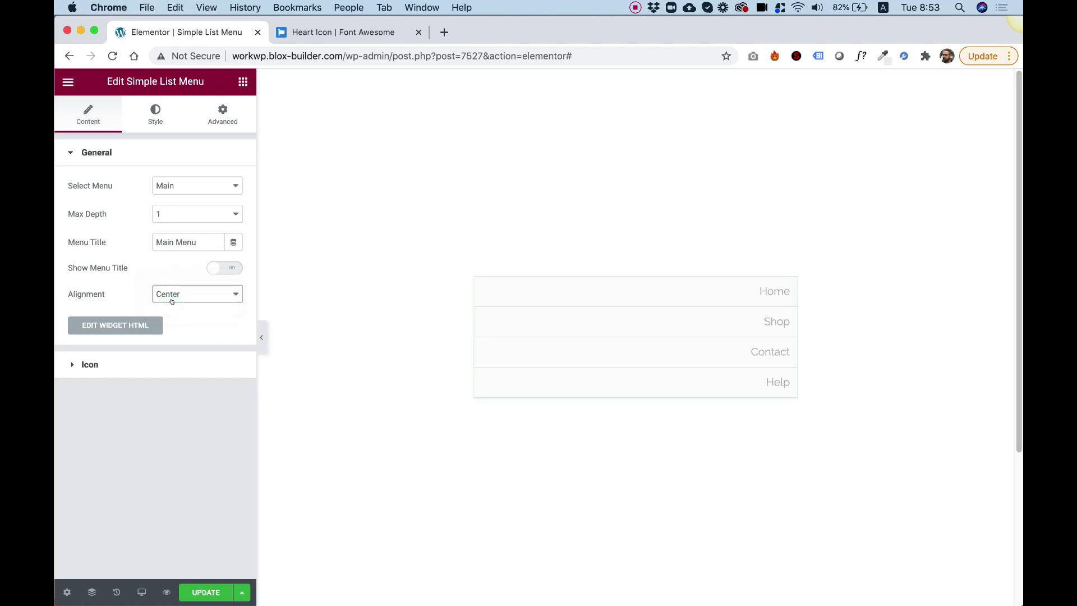
pyautogui.click(185, 295)
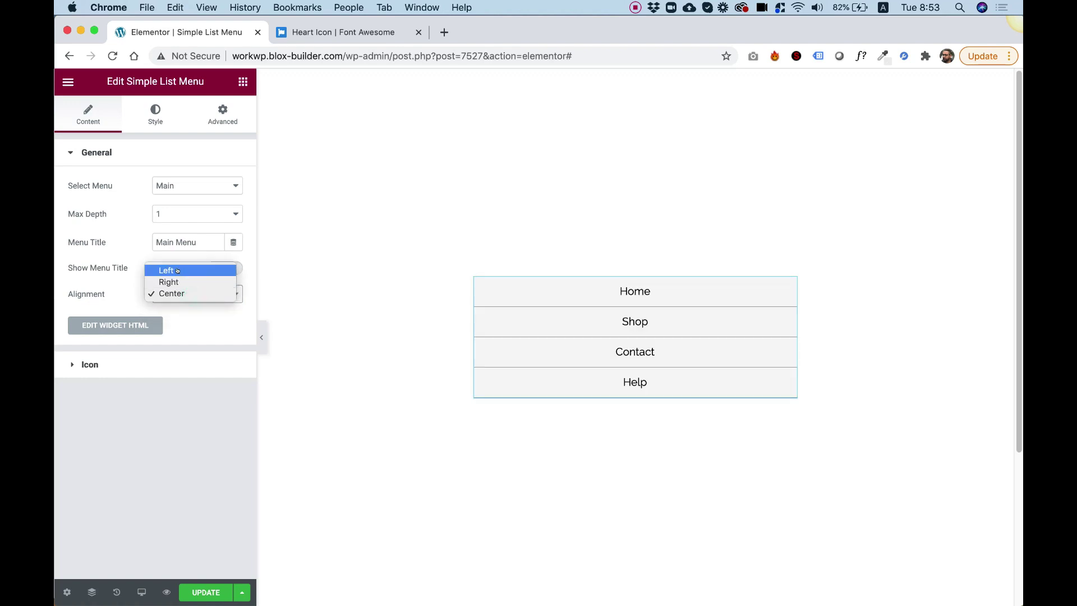
pyautogui.click(180, 270)
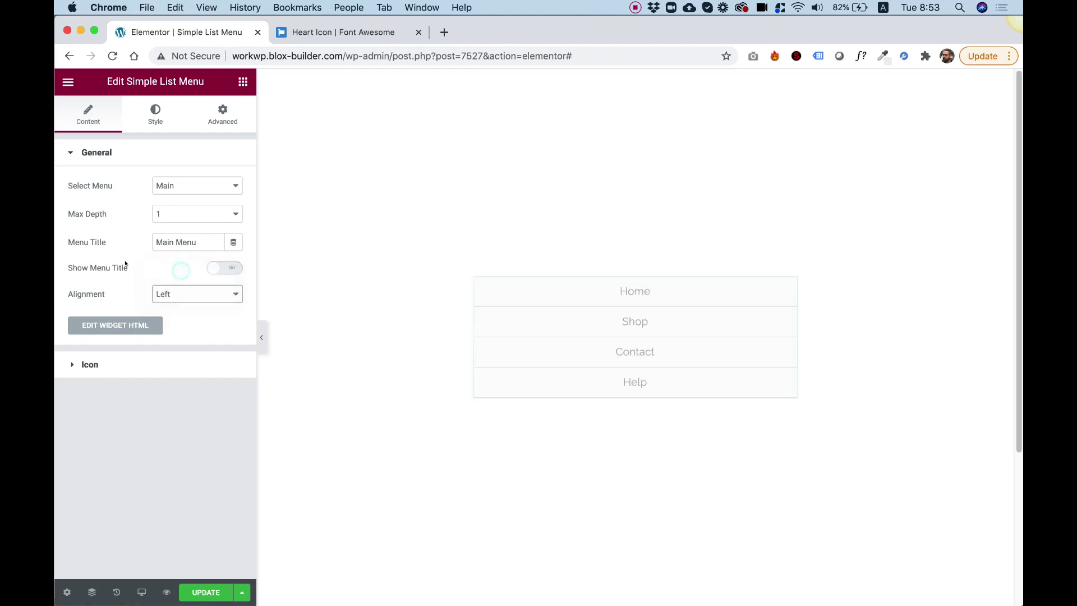
pyautogui.click(170, 213)
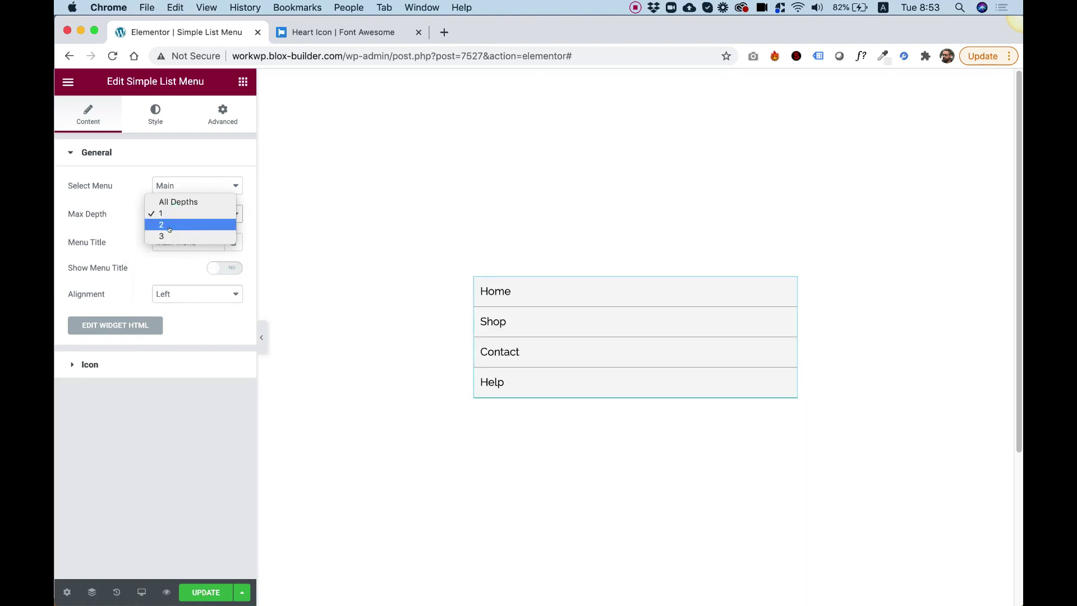
pyautogui.click(169, 225)
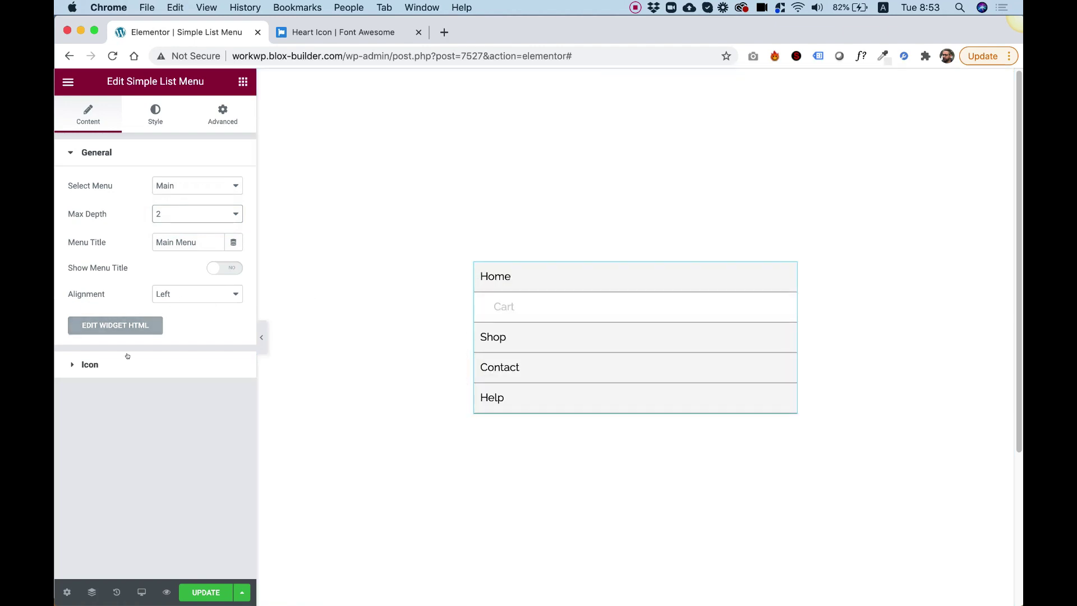
# Step: Expand the Icon section and switch Show Icon to Yes, adding f00c checkmarks before every item
pyautogui.click(88, 365)
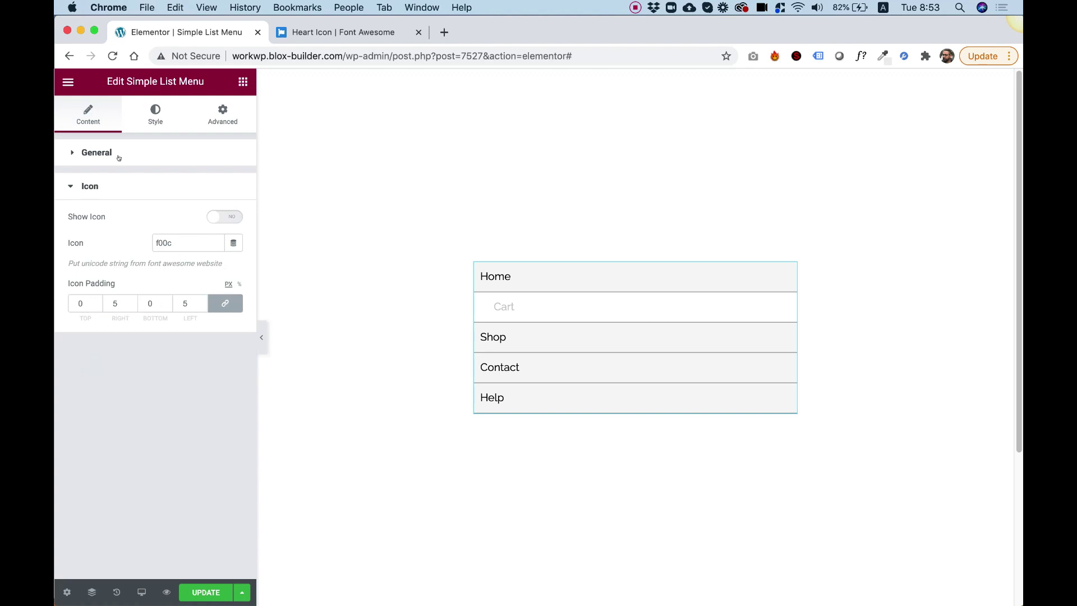
pyautogui.click(219, 216)
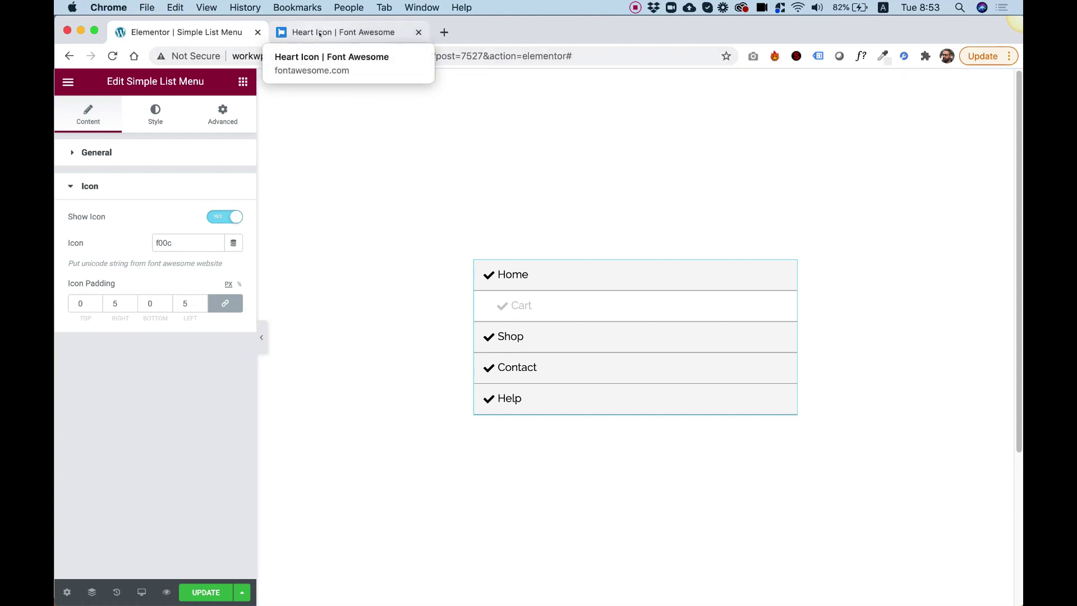
# Step: Search the Font Awesome icon gallery for 'leaf' and copy the solid leaf's unicode f06c
pyautogui.click(320, 34)
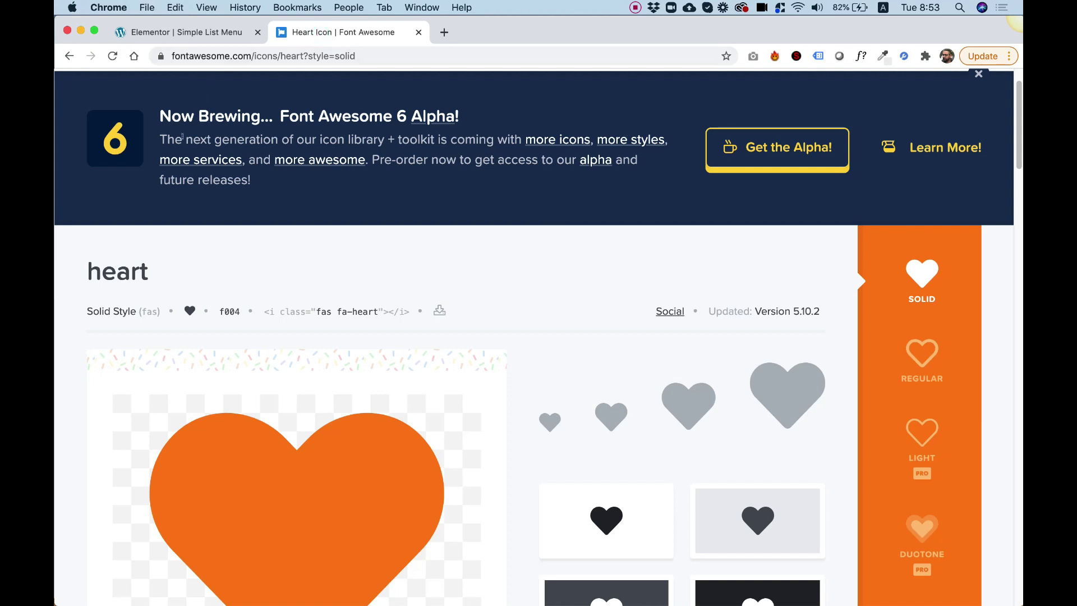
pyautogui.scroll(2, 256, 199)
pyautogui.click(511, 101)
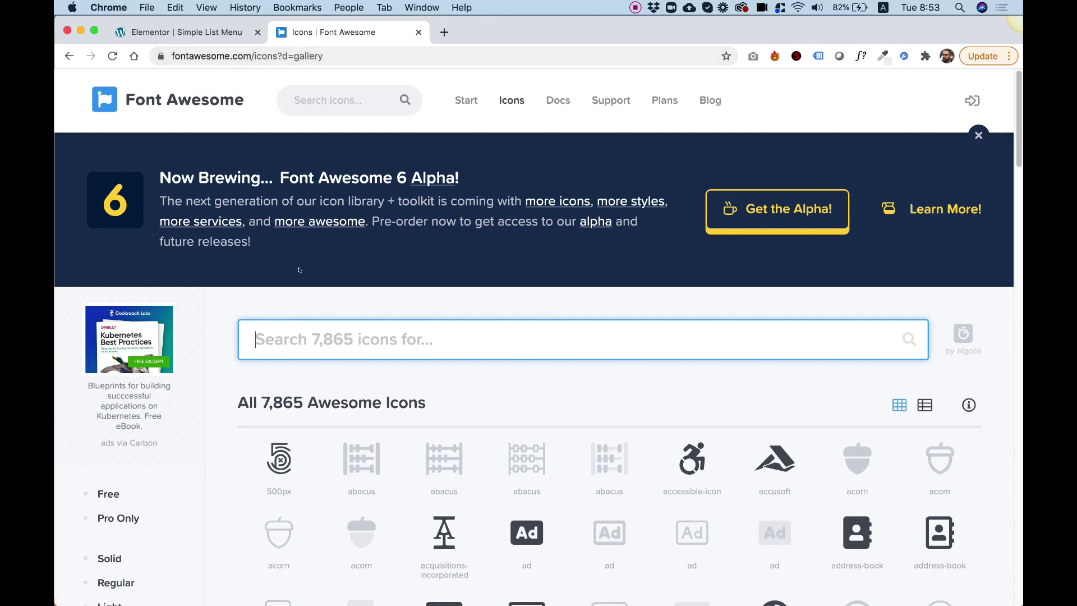
pyautogui.click(286, 344)
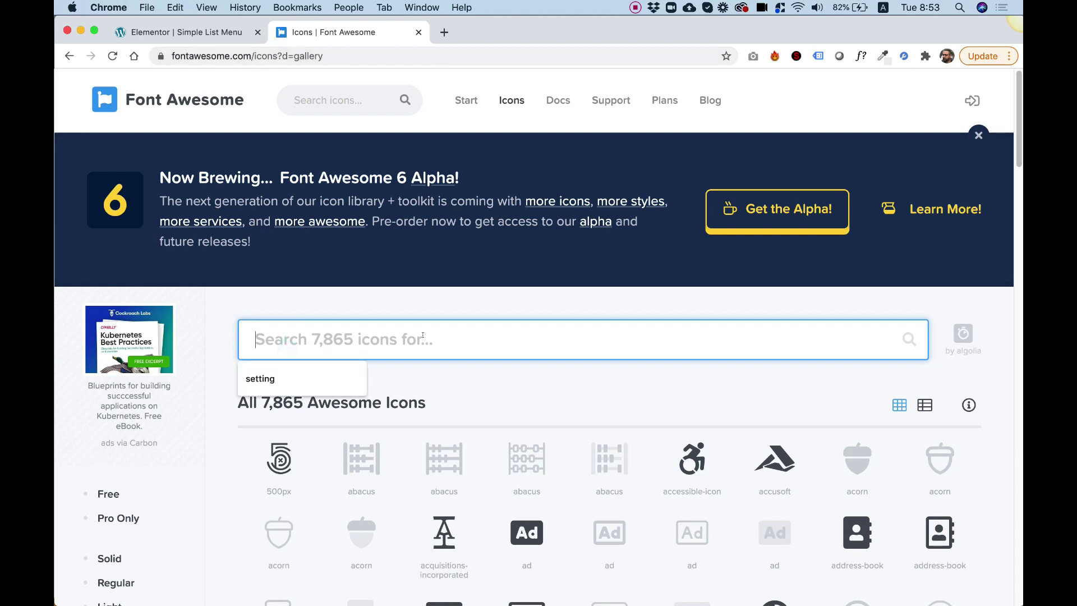
pyautogui.write('leaf')
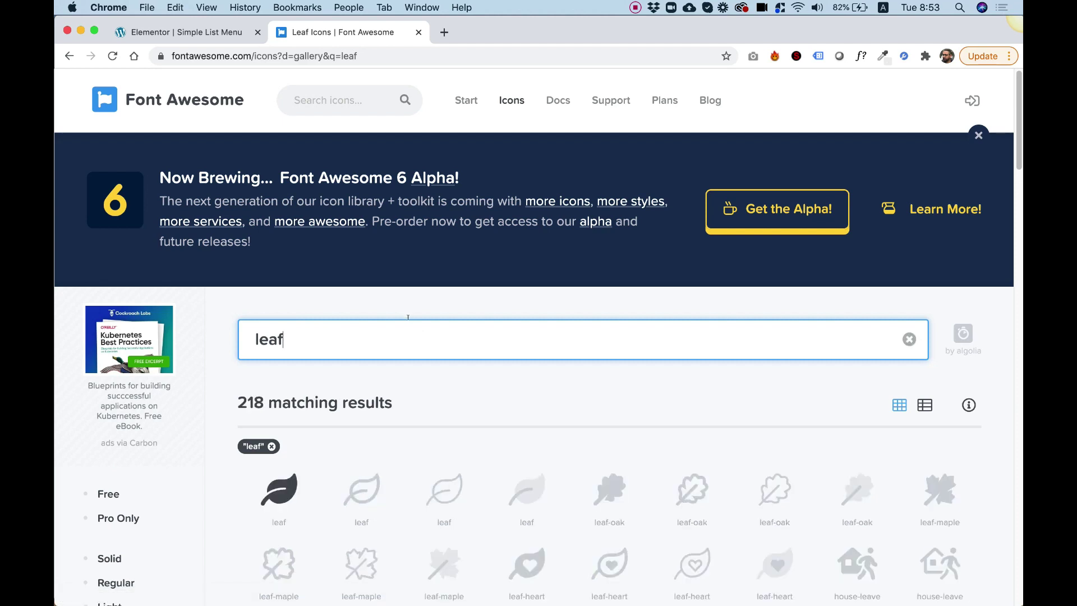
pyautogui.click(280, 488)
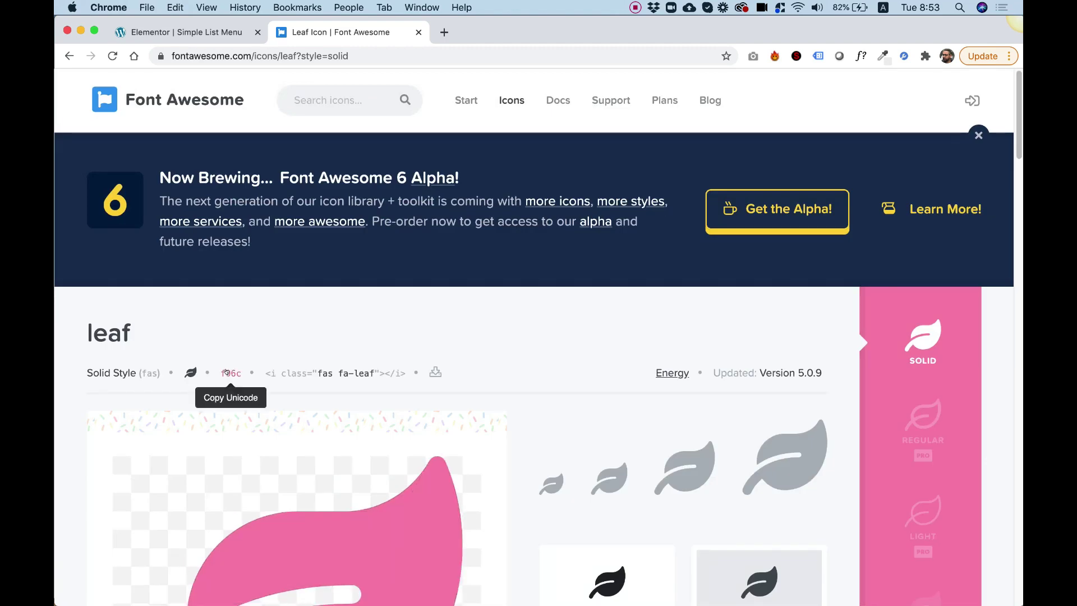
pyautogui.click(228, 372)
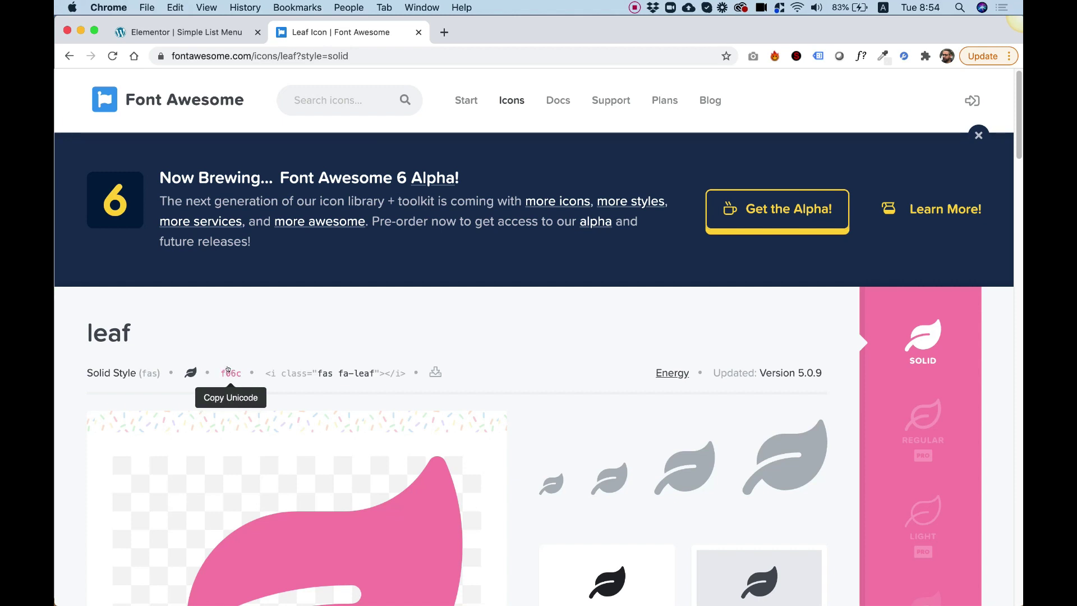
# Step: Paste f06c over f00c in the Icon field and set Icon Padding Right to 15
pyautogui.click(196, 32)
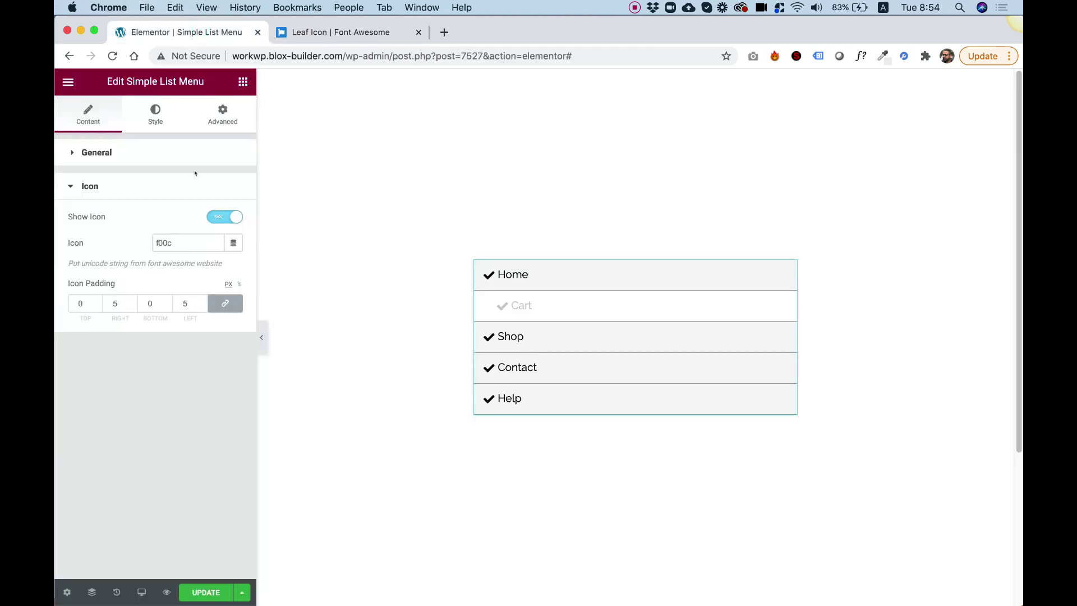
pyautogui.doubleClick(178, 242)
pyautogui.rightClick(181, 240)
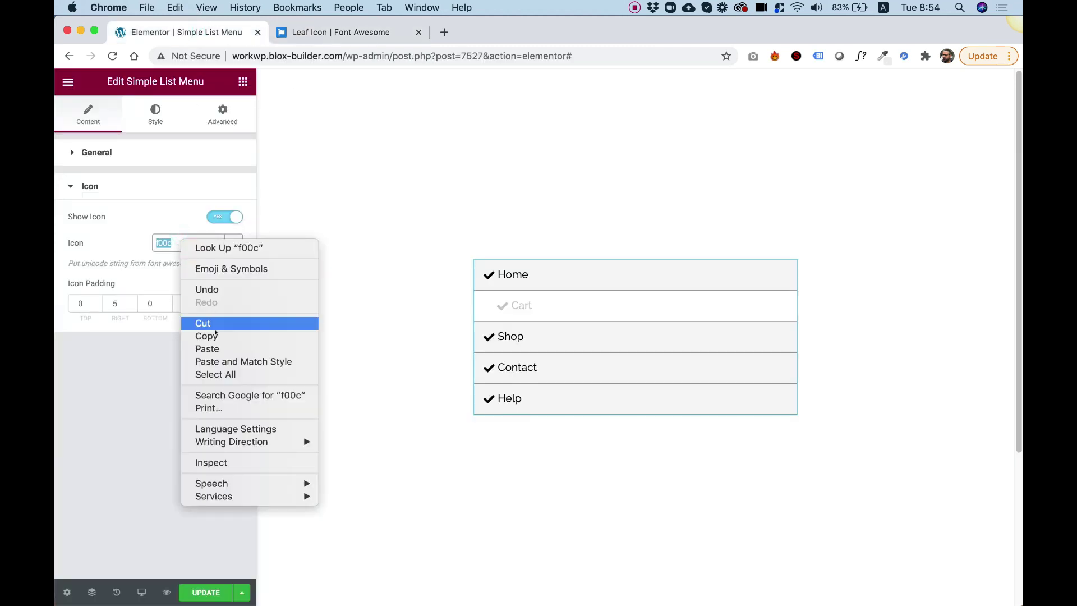
pyautogui.click(222, 348)
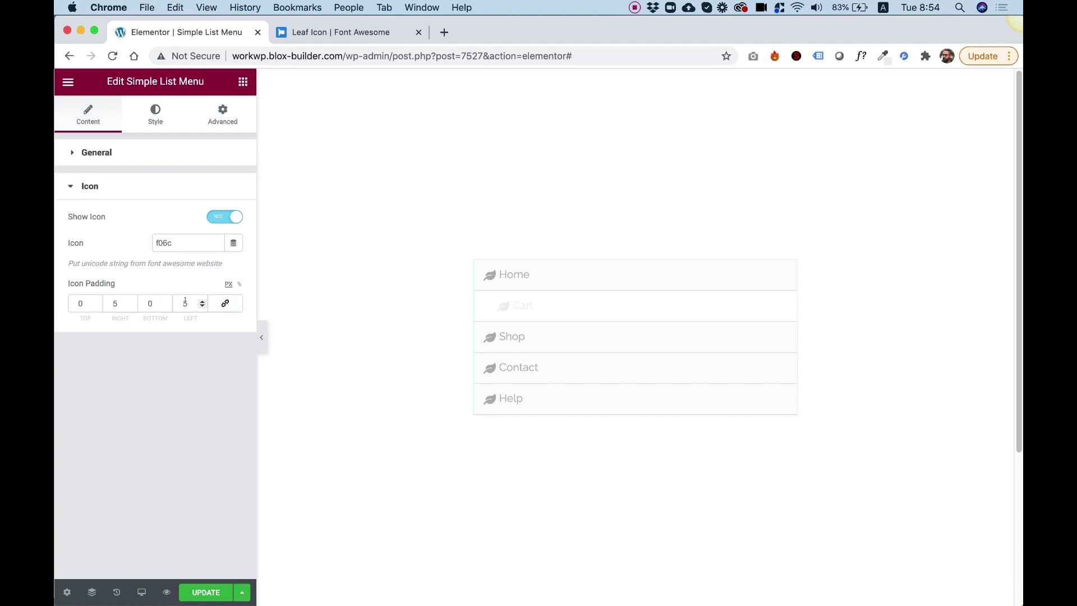
pyautogui.doubleClick(105, 298)
pyautogui.write('15')
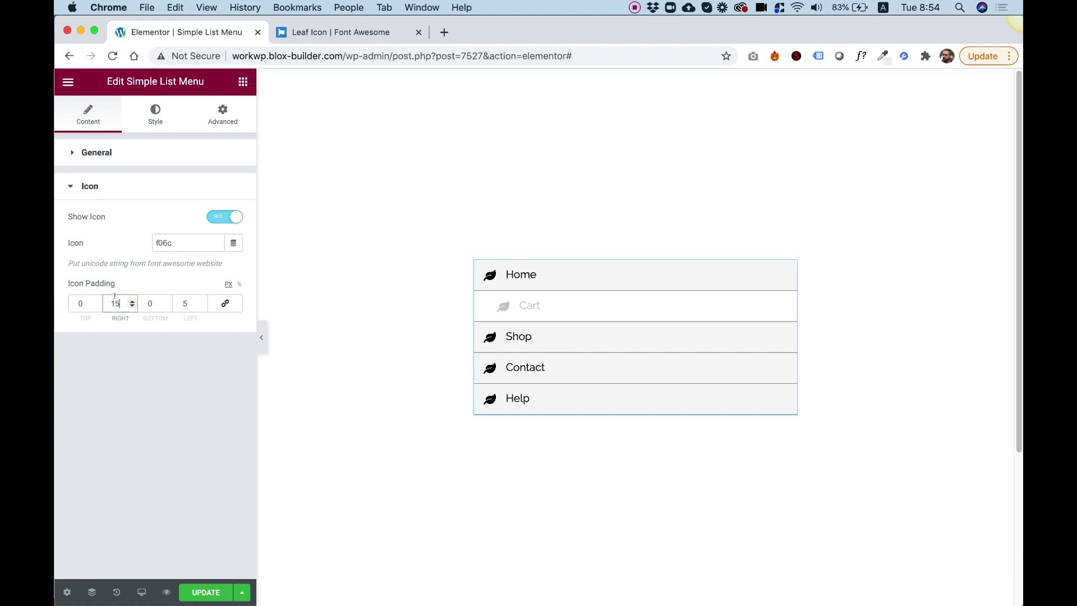
# Step: Turn Show Menu Title back on and color the Main Menu title grey
pyautogui.click(155, 115)
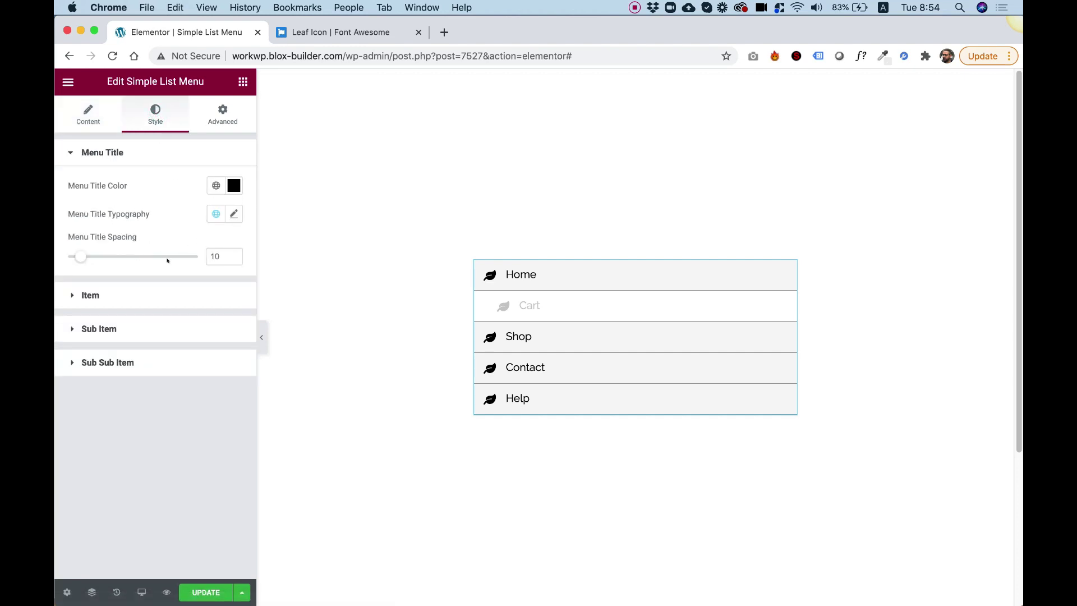
pyautogui.click(85, 112)
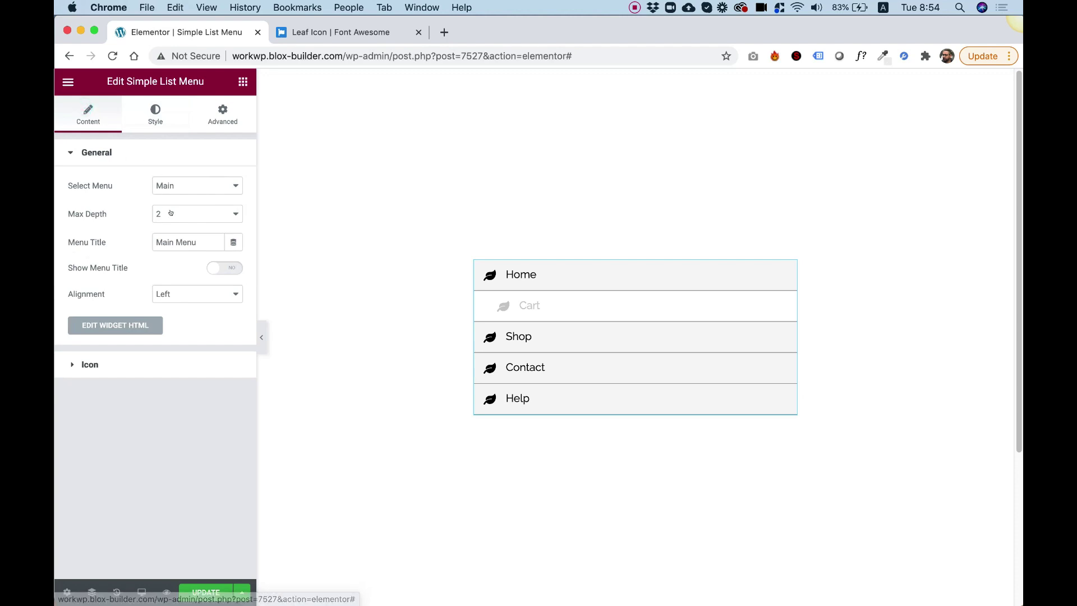
pyautogui.click(215, 268)
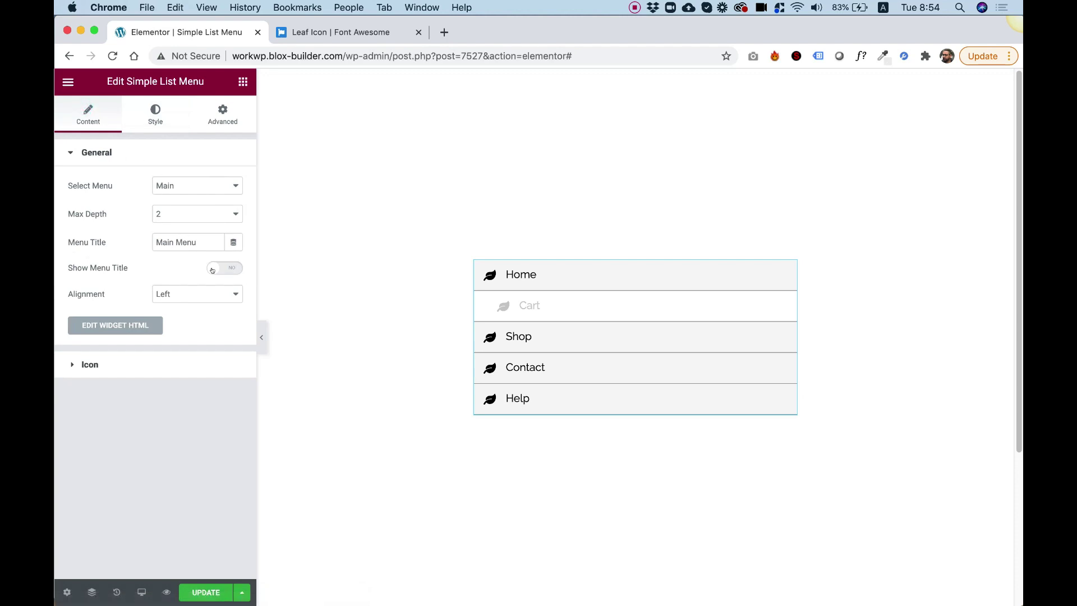
pyautogui.click(156, 118)
pyautogui.click(234, 185)
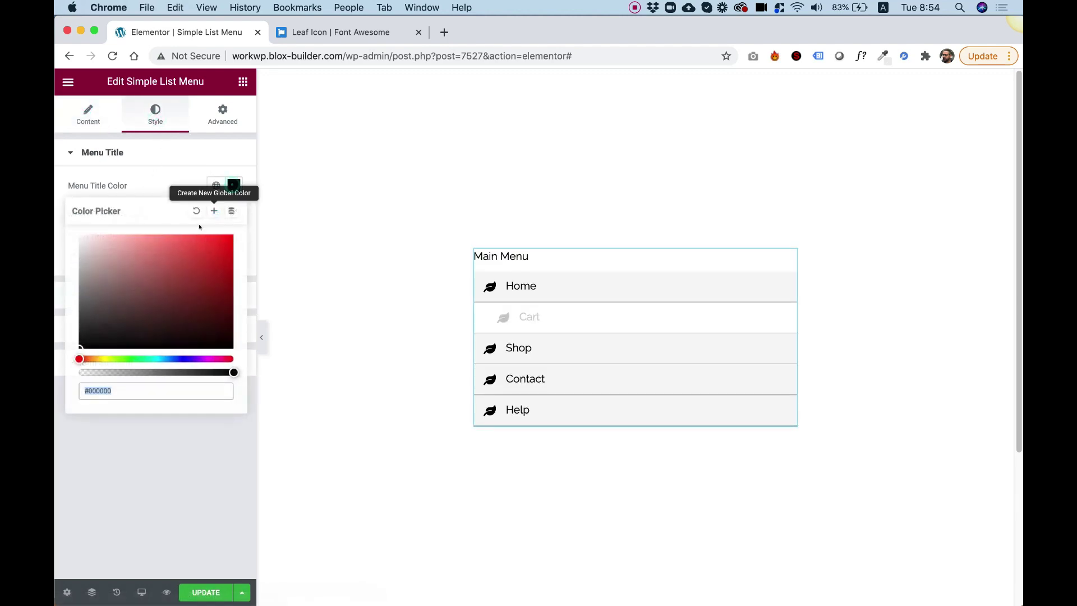
pyautogui.moveTo(107, 275); pyautogui.dragTo(66, 304)
pyautogui.click(158, 177)
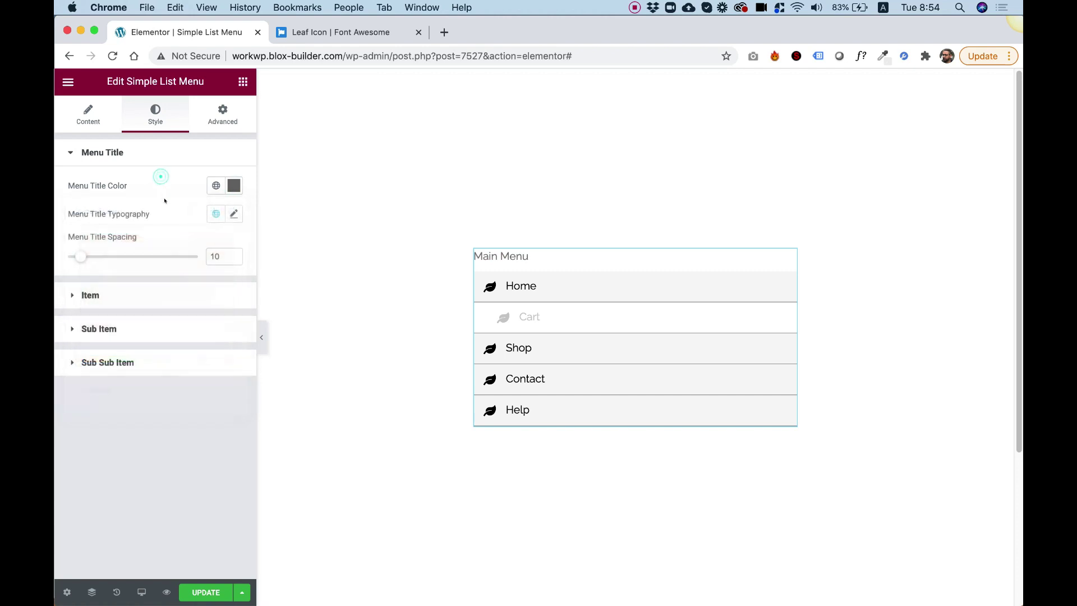
# Step: Set the title typography to 28 px Ramabhadra and raise Menu Title Spacing to 18
pyautogui.click(235, 216)
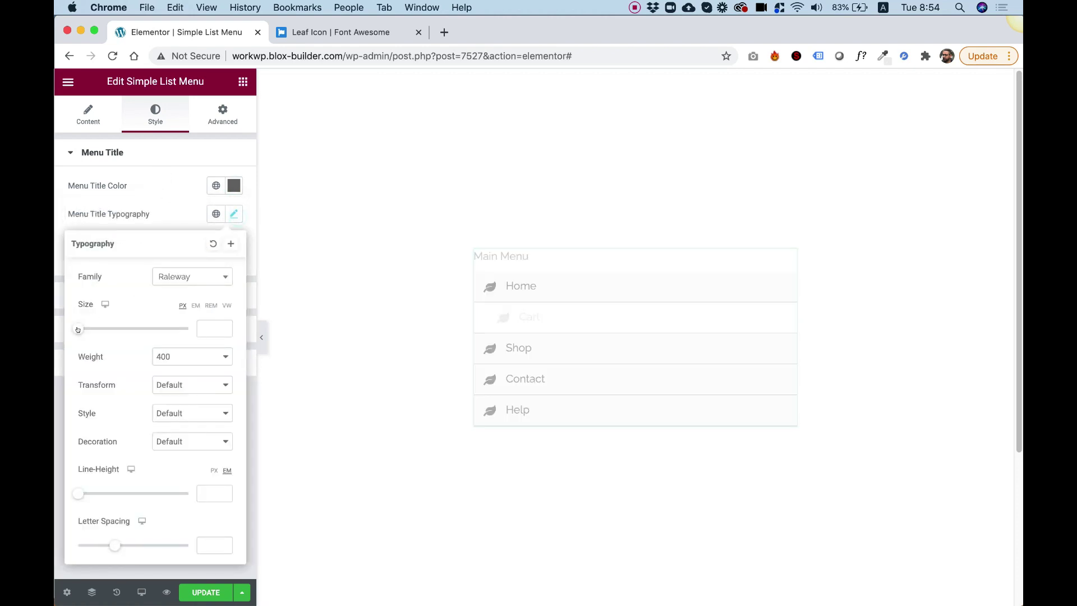
pyautogui.moveTo(77, 331); pyautogui.dragTo(93, 329)
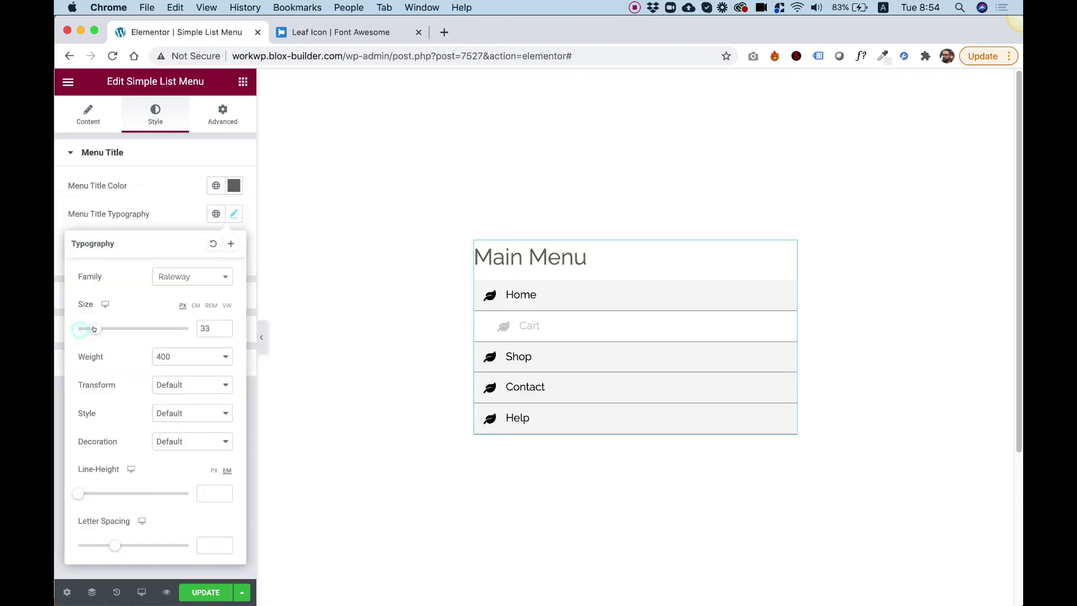
pyautogui.click(184, 278)
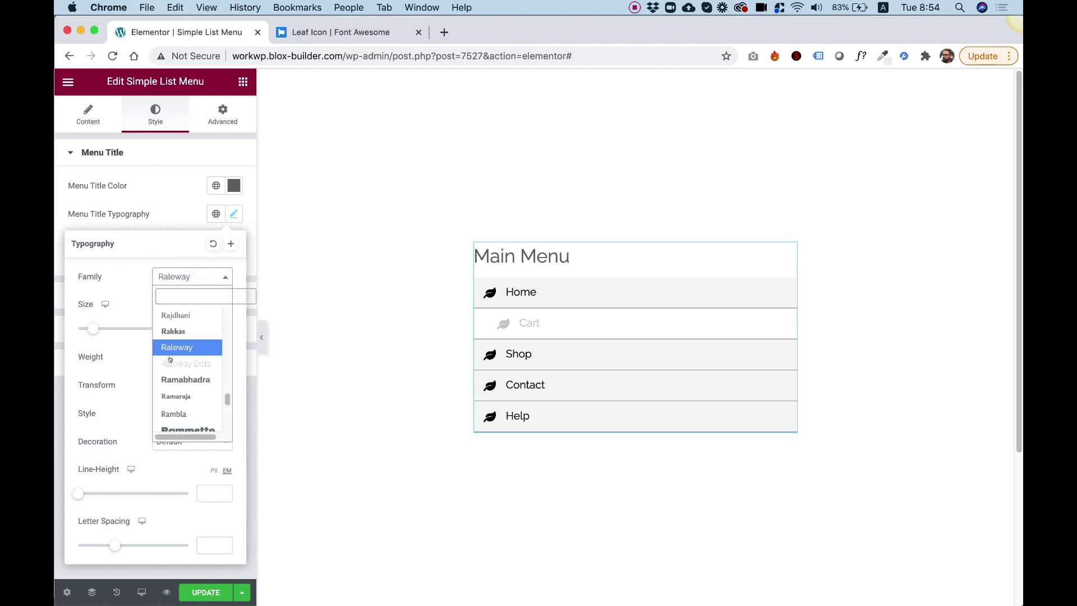
pyautogui.click(185, 379)
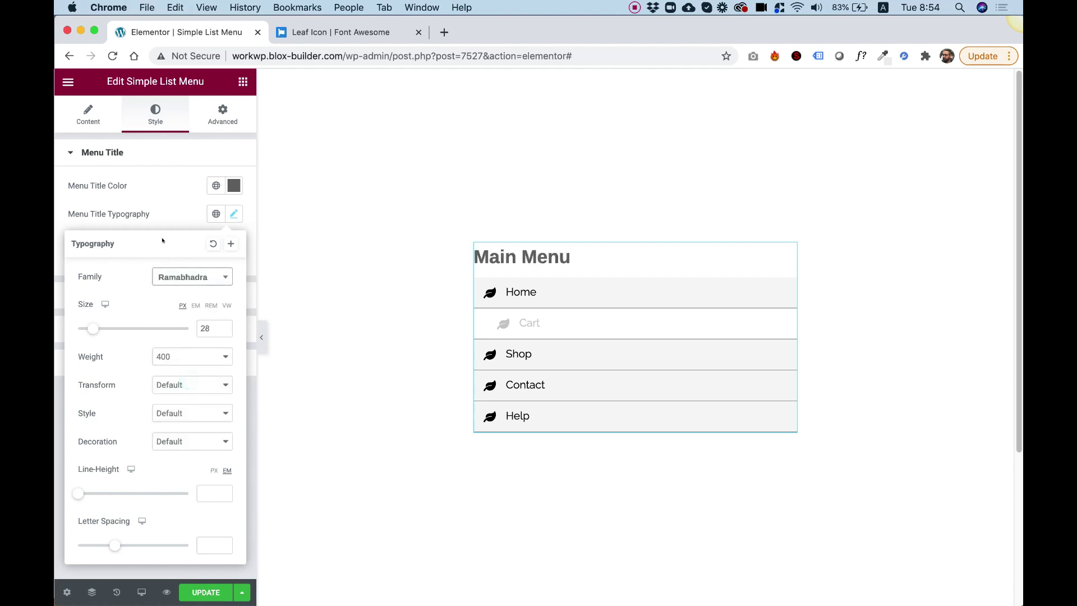
pyautogui.click(155, 207)
pyautogui.moveTo(88, 252)
pyautogui.mouseDown()
pyautogui.moveTo(110, 256)
pyautogui.moveTo(88, 256)
pyautogui.mouseUp()
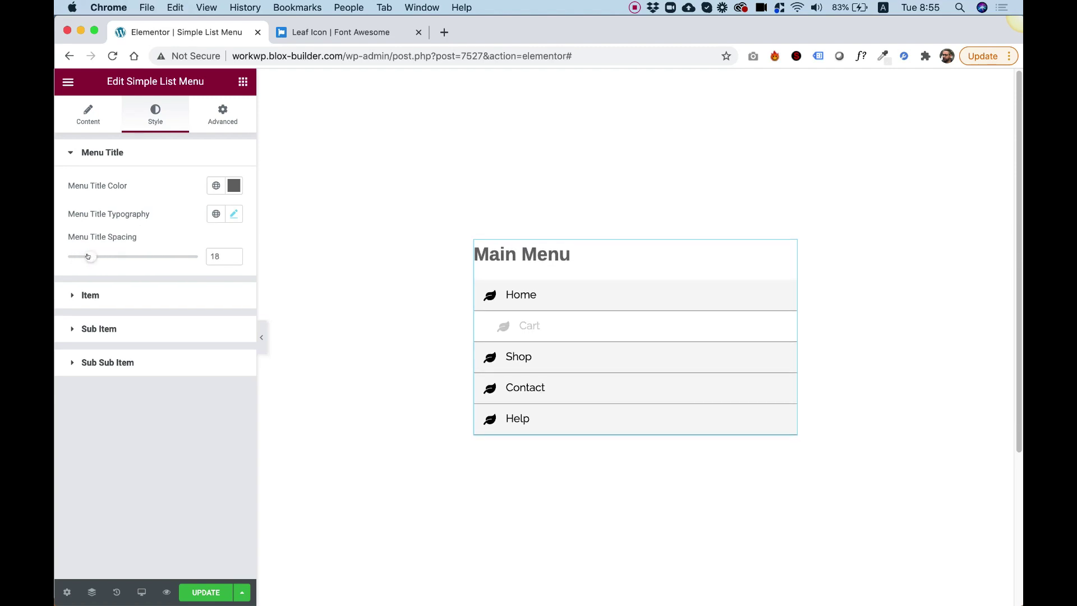
# Step: Change the item text color to grey and set Item Color Hover to #000000
pyautogui.click(98, 295)
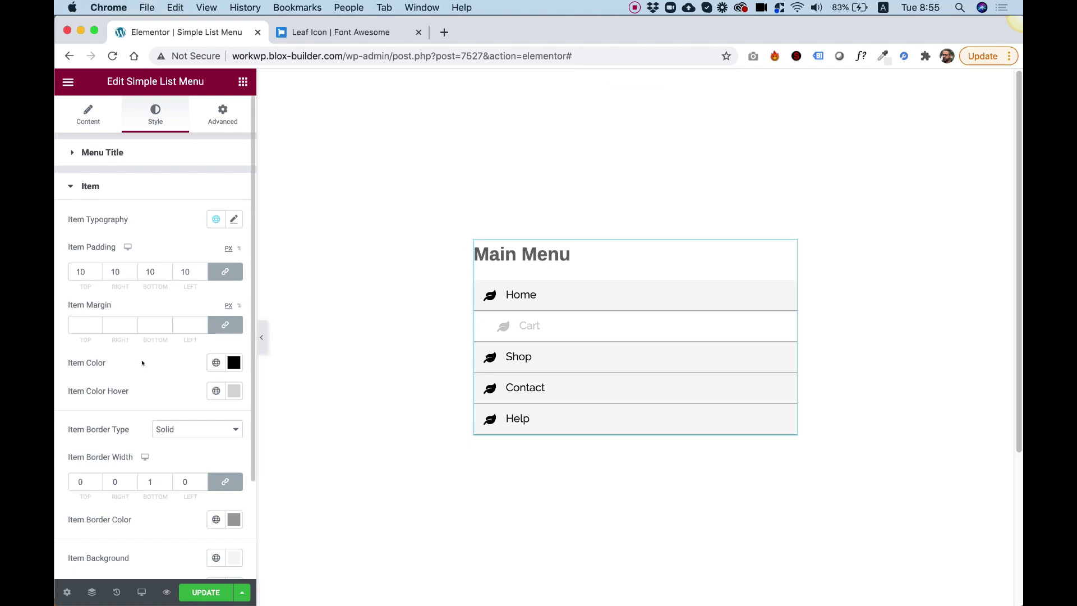
pyautogui.click(234, 362)
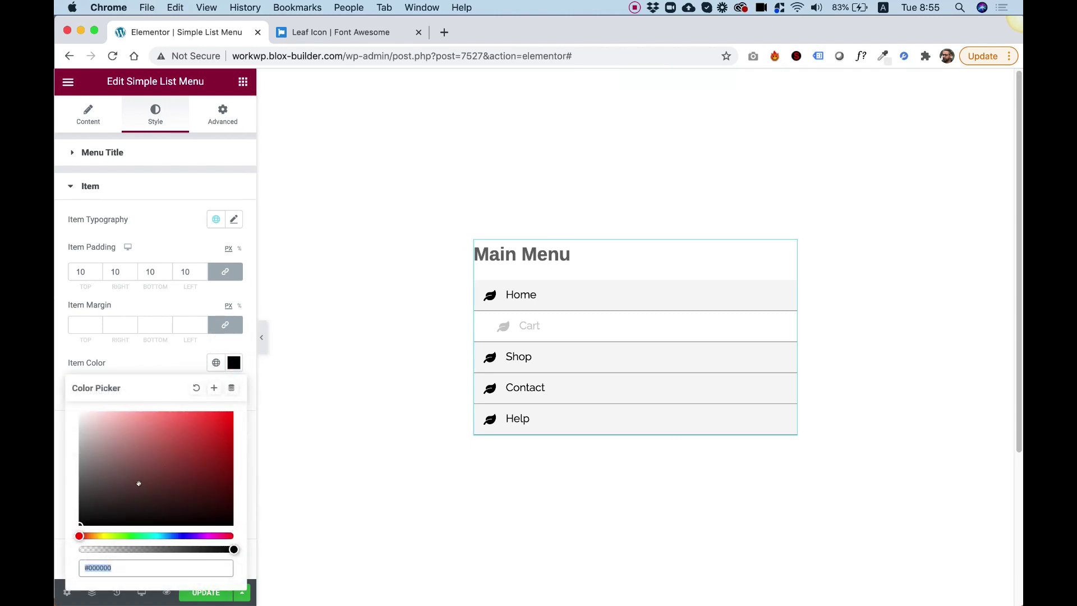
pyautogui.moveTo(135, 484)
pyautogui.mouseDown()
pyautogui.moveTo(84, 476)
pyautogui.moveTo(65, 440)
pyautogui.moveTo(60, 451)
pyautogui.mouseUp()
pyautogui.click(149, 314)
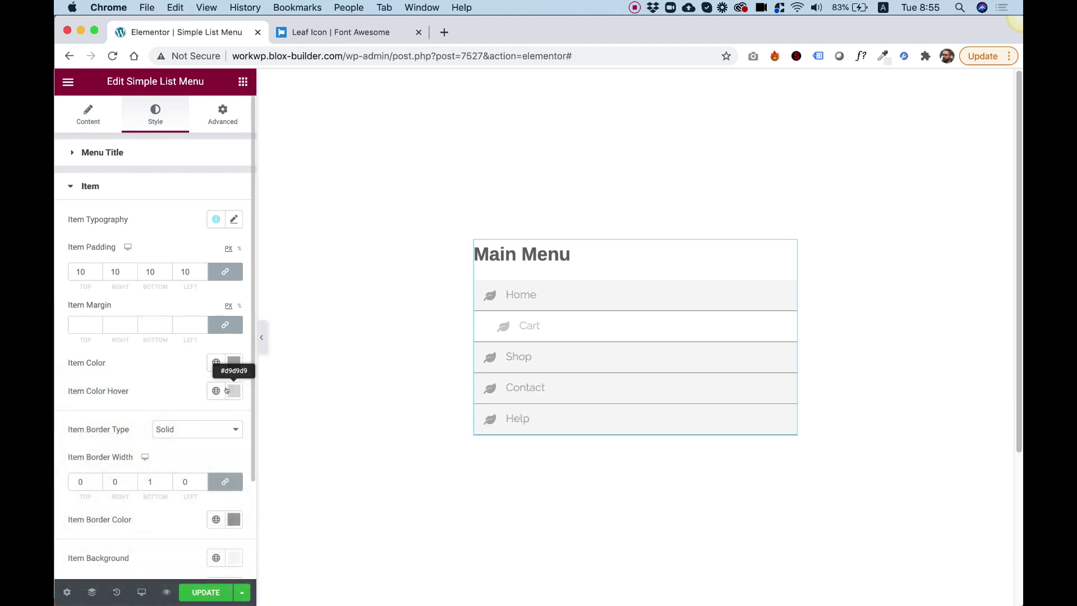
pyautogui.click(233, 391)
pyautogui.write('#000000')
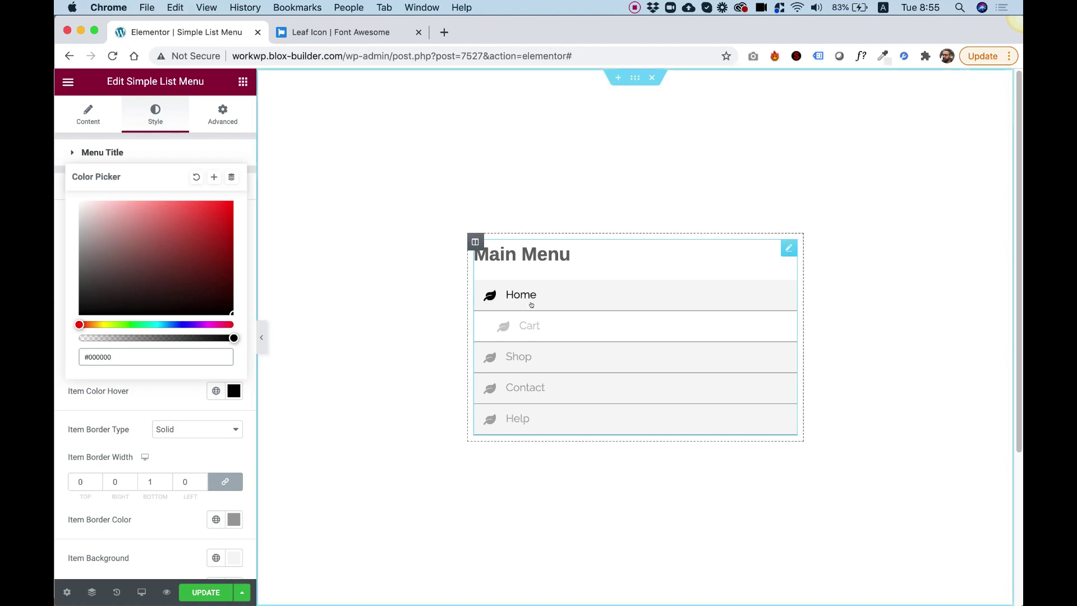
pyautogui.click(166, 389)
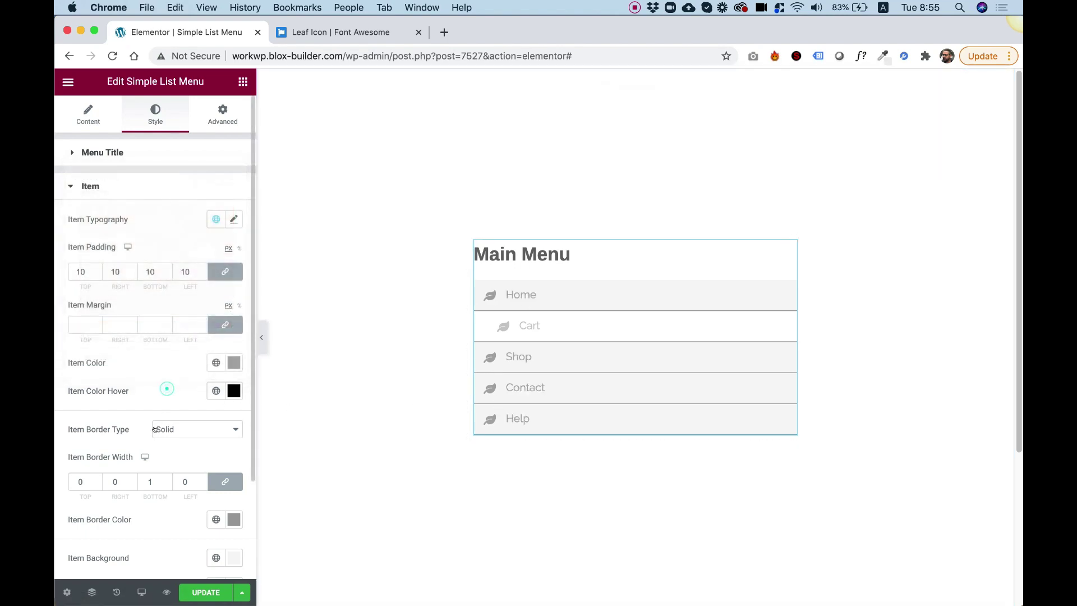
# Step: Set the Item Border Color to black #000000
pyautogui.click(234, 520)
pyautogui.click(232, 442)
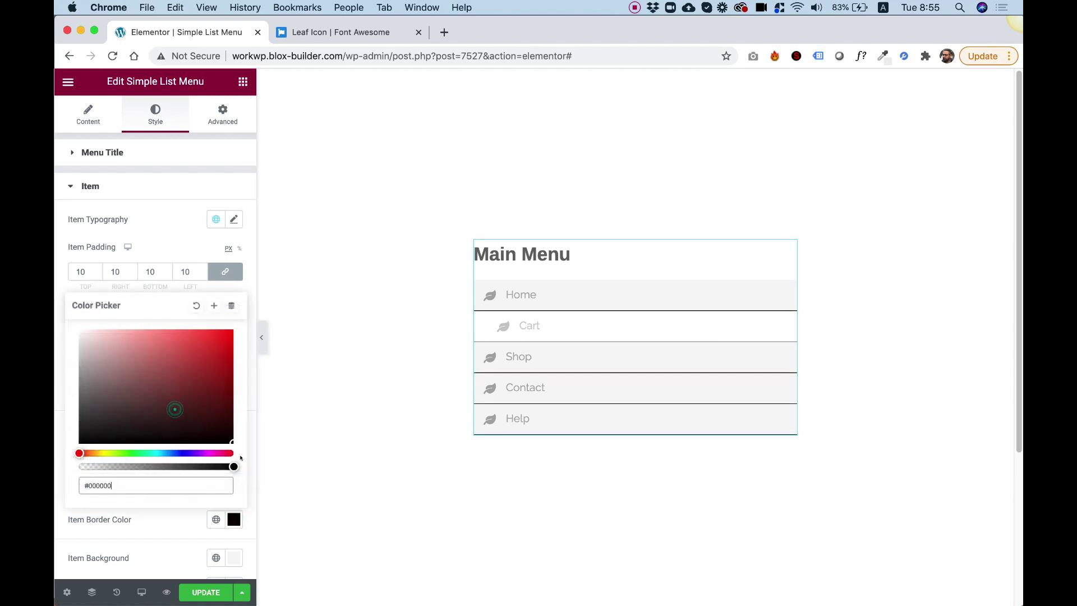
pyautogui.click(173, 288)
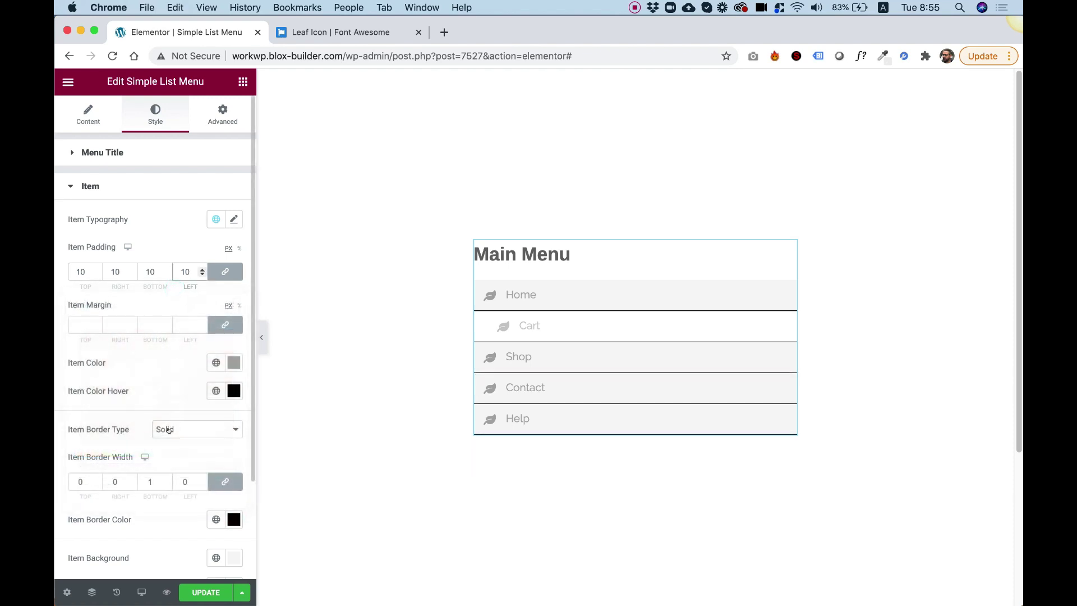
# Step: Set Item Background to #000000 so Home, Shop, Contact and Help sit in black rows
pyautogui.scroll(-5, 168, 430)
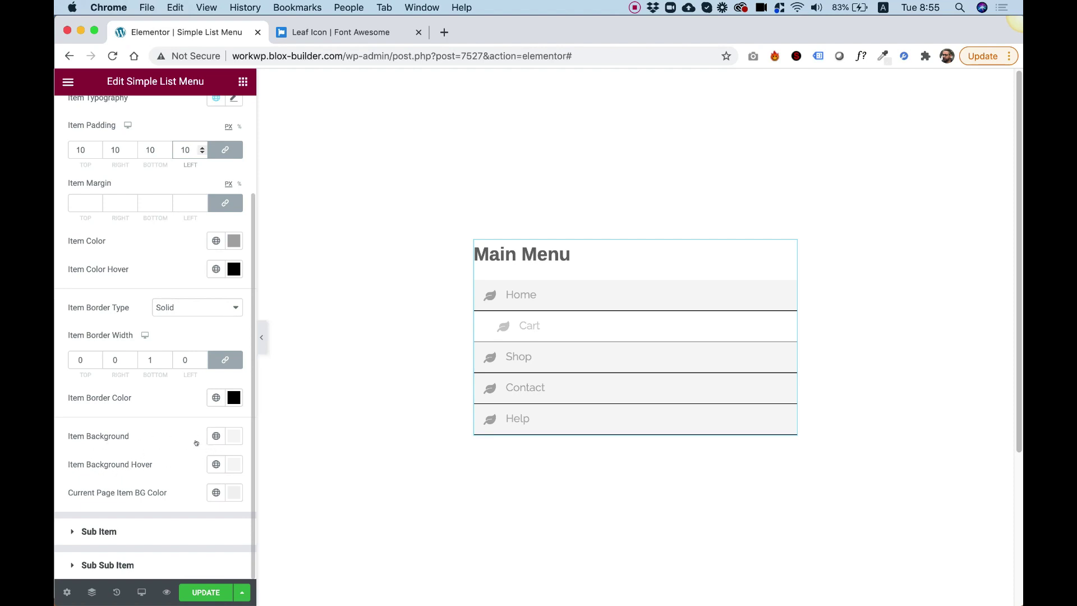
pyautogui.click(234, 436)
pyautogui.moveTo(190, 337); pyautogui.dragTo(226, 364)
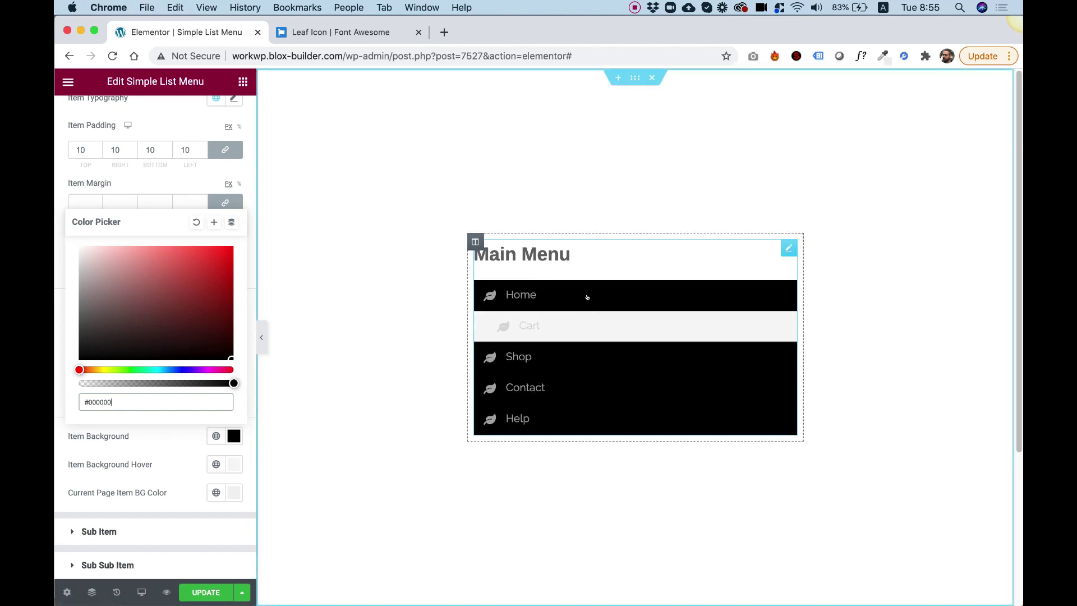
pyautogui.click(167, 203)
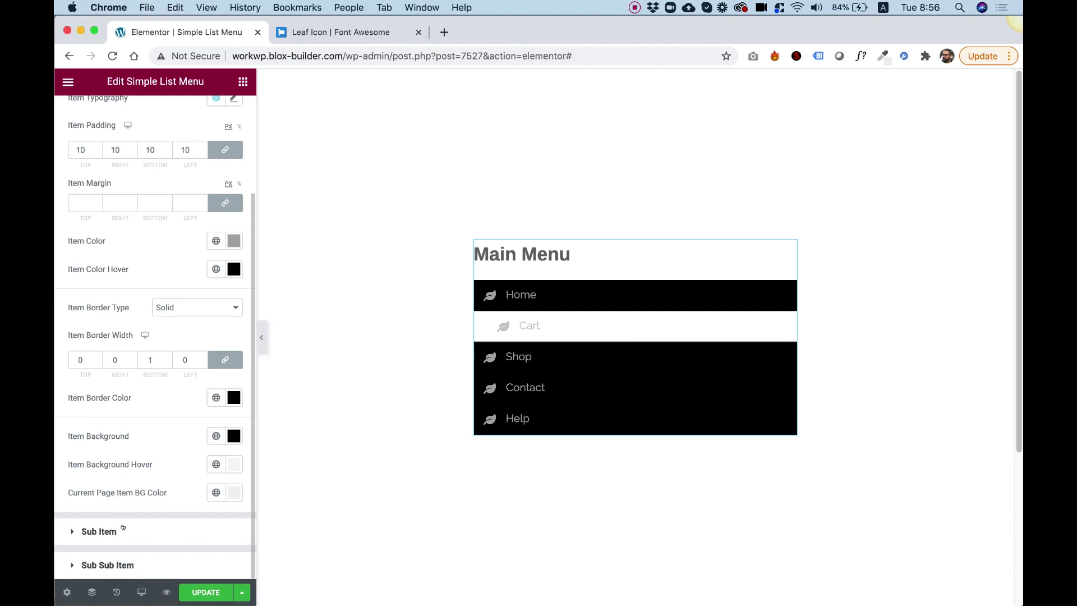
# Step: Unlink the Sub Item padding and raise the Cart left padding from 30 to 50 px
pyautogui.click(99, 531)
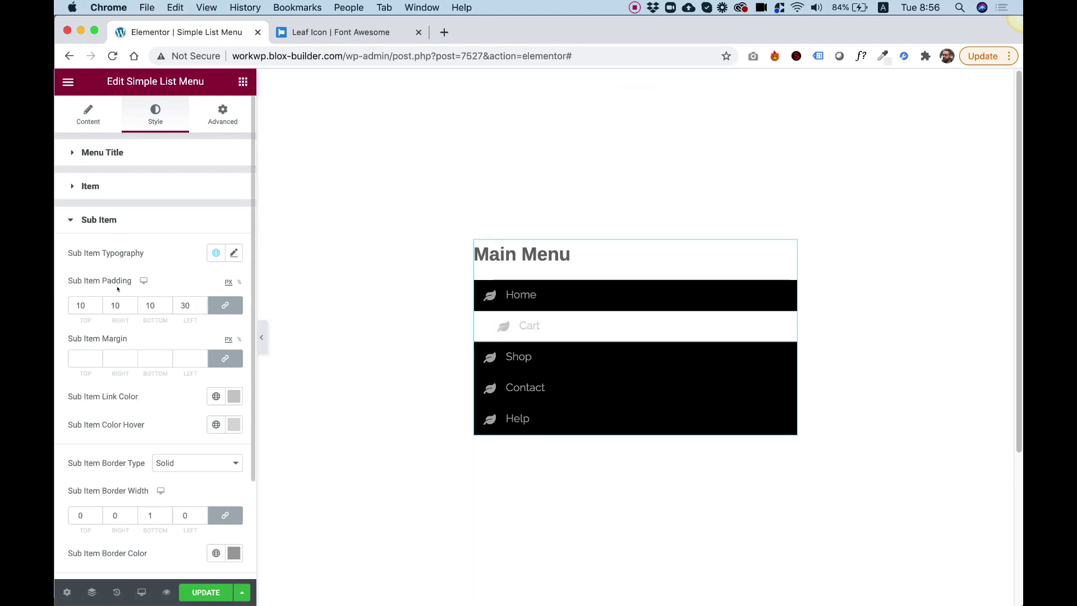
pyautogui.click(224, 306)
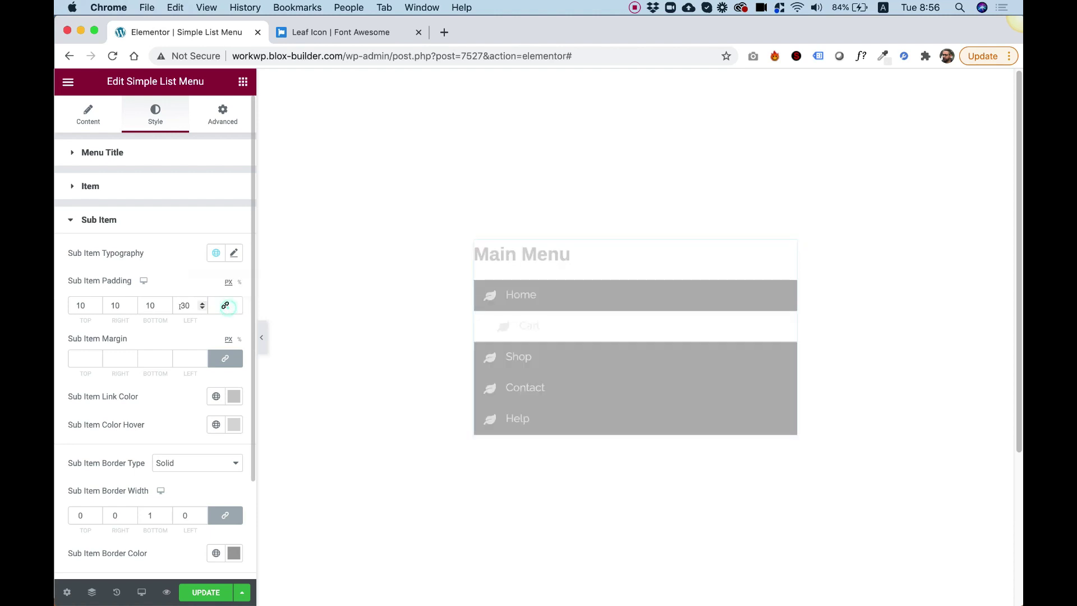
pyautogui.doubleClick(185, 305)
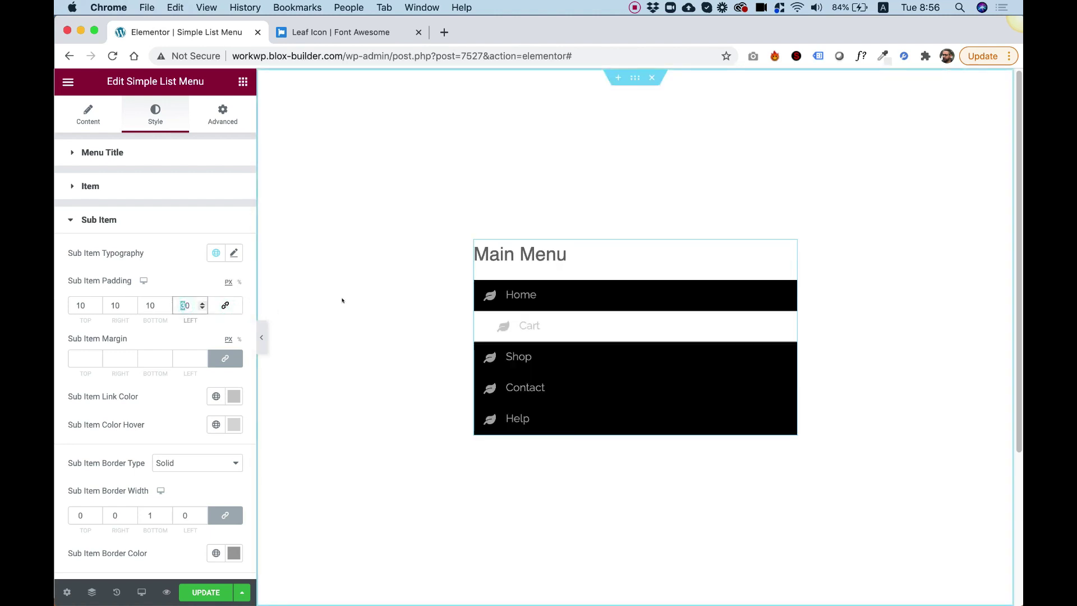
pyautogui.write('5')
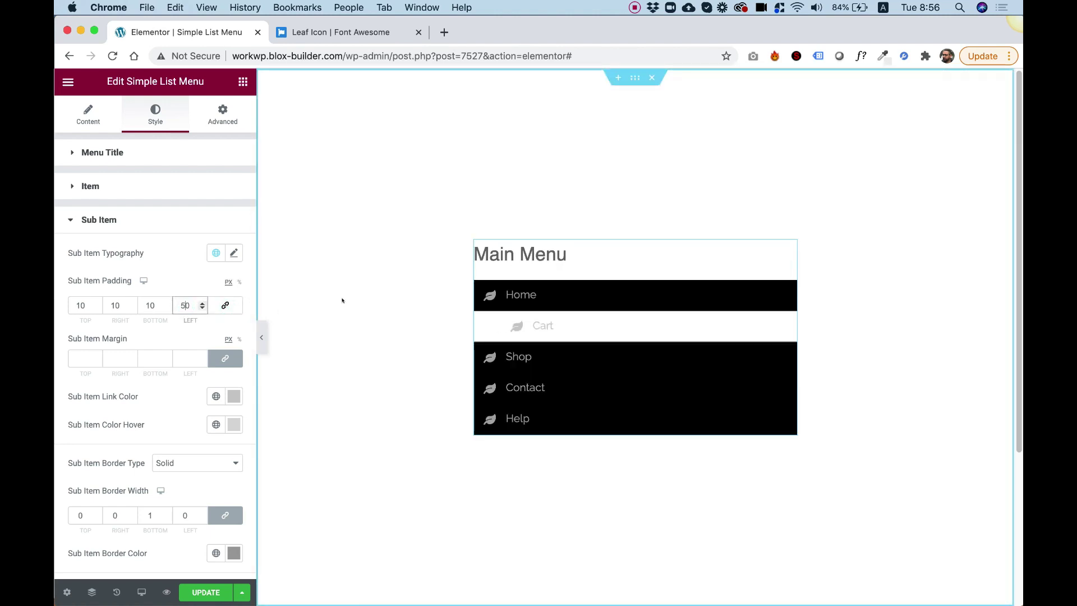
pyautogui.press('Down')
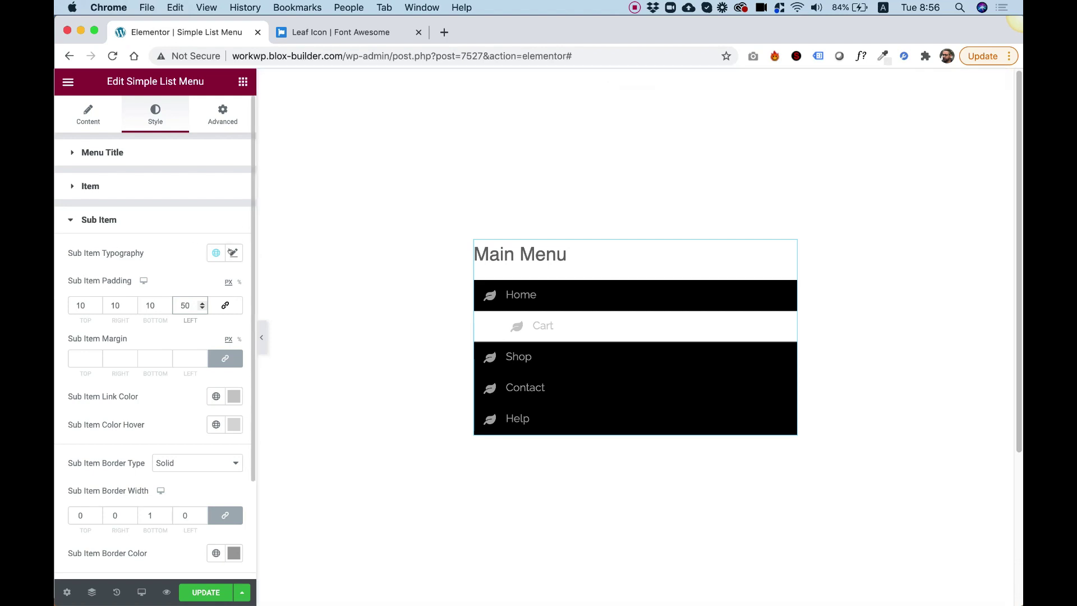
# Step: Set the Sub Item typography font size to 13 px
pyautogui.click(232, 253)
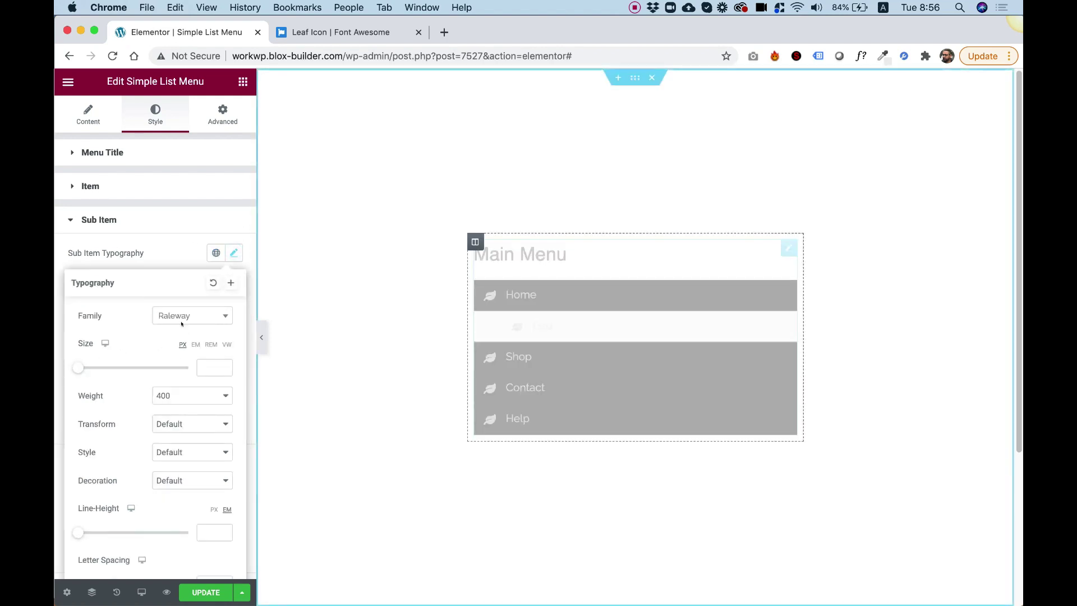
pyautogui.moveTo(78, 367); pyautogui.dragTo(80, 366)
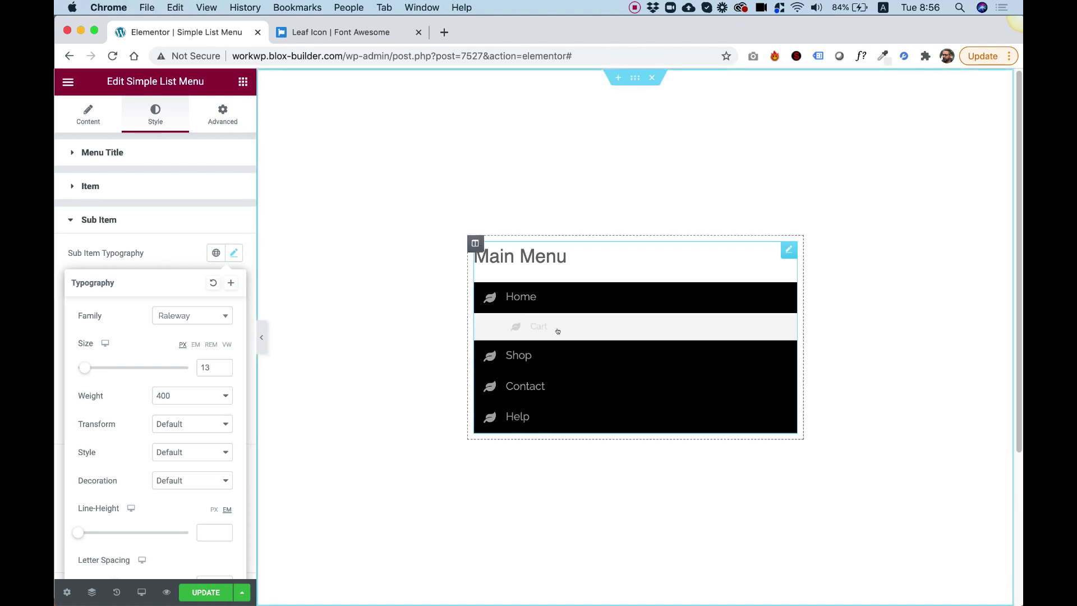
pyautogui.click(152, 259)
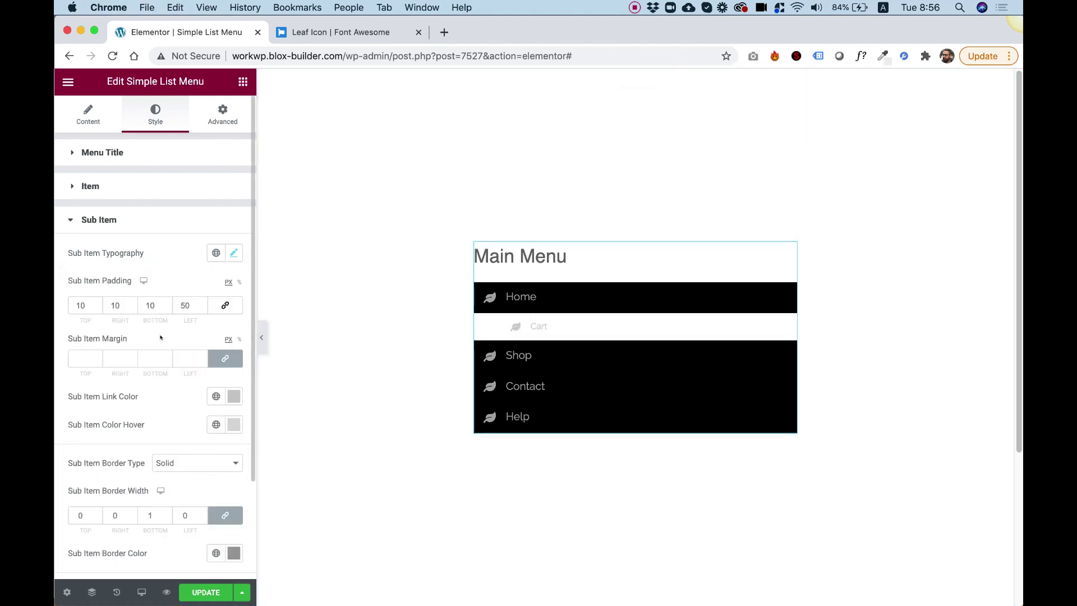
# Step: Make the Sub Item link colour black (#000000)
pyautogui.scroll(-5, 152, 419)
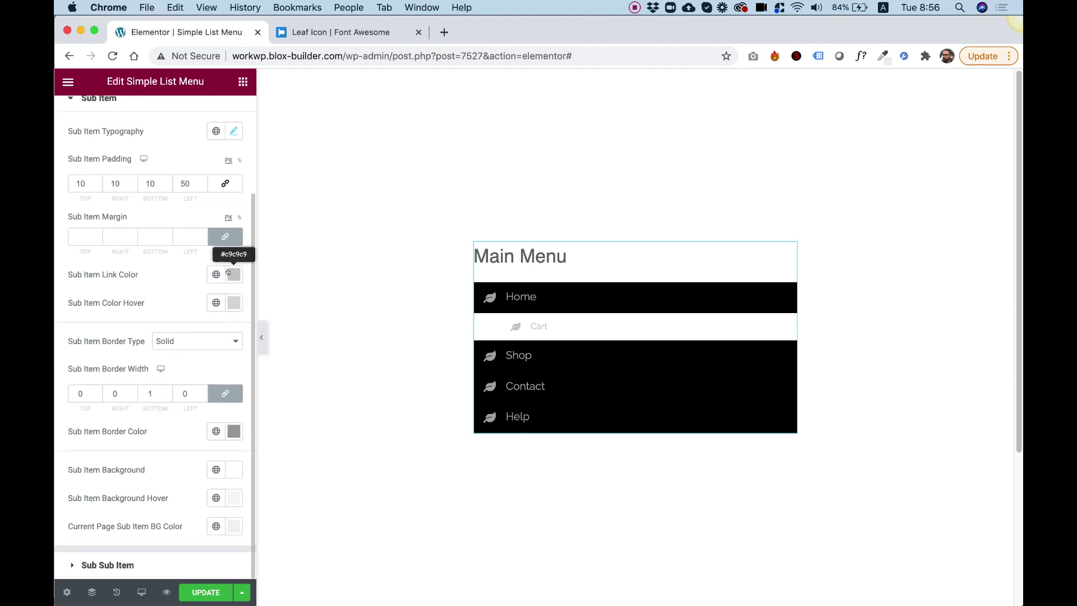
pyautogui.click(234, 274)
pyautogui.moveTo(152, 359); pyautogui.dragTo(222, 437)
pyautogui.click(175, 274)
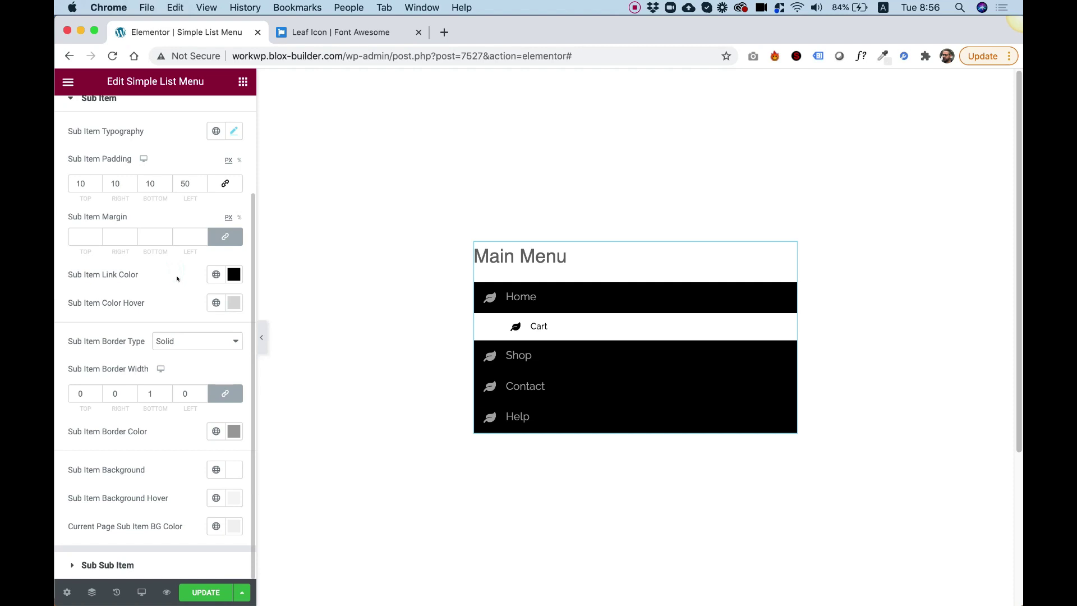
# Step: Set the Sub Item hover colour to red (#FF0000)
pyautogui.click(234, 302)
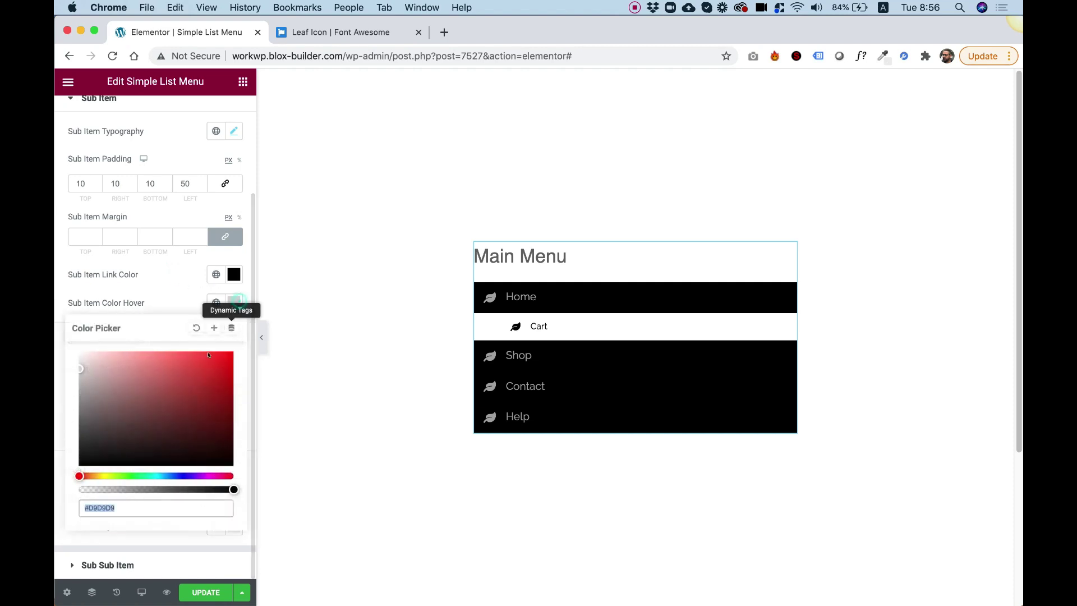
pyautogui.moveTo(206, 357); pyautogui.dragTo(241, 343)
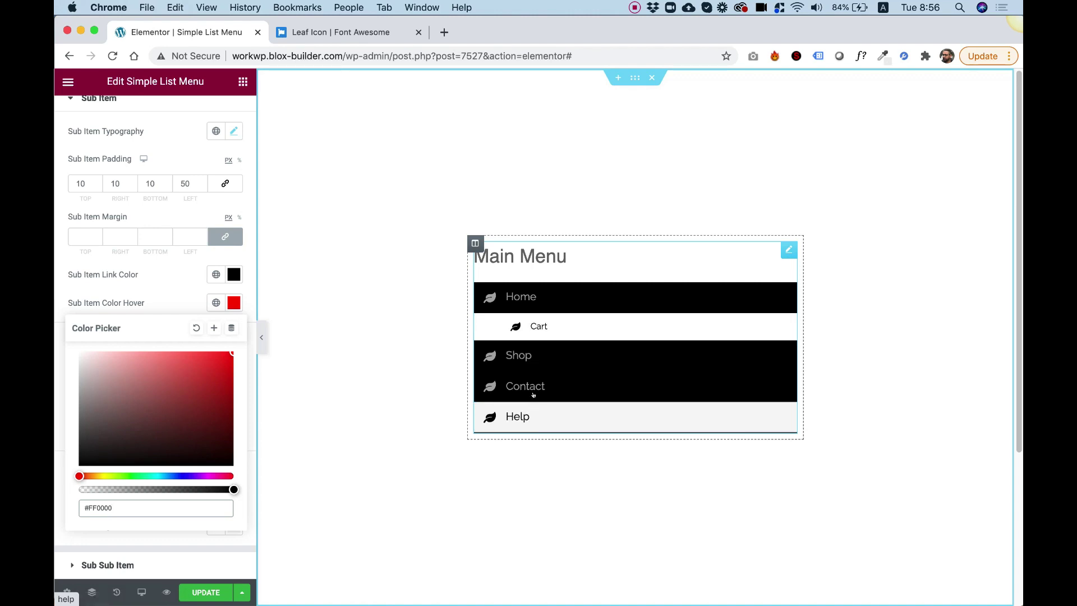
pyautogui.click(146, 285)
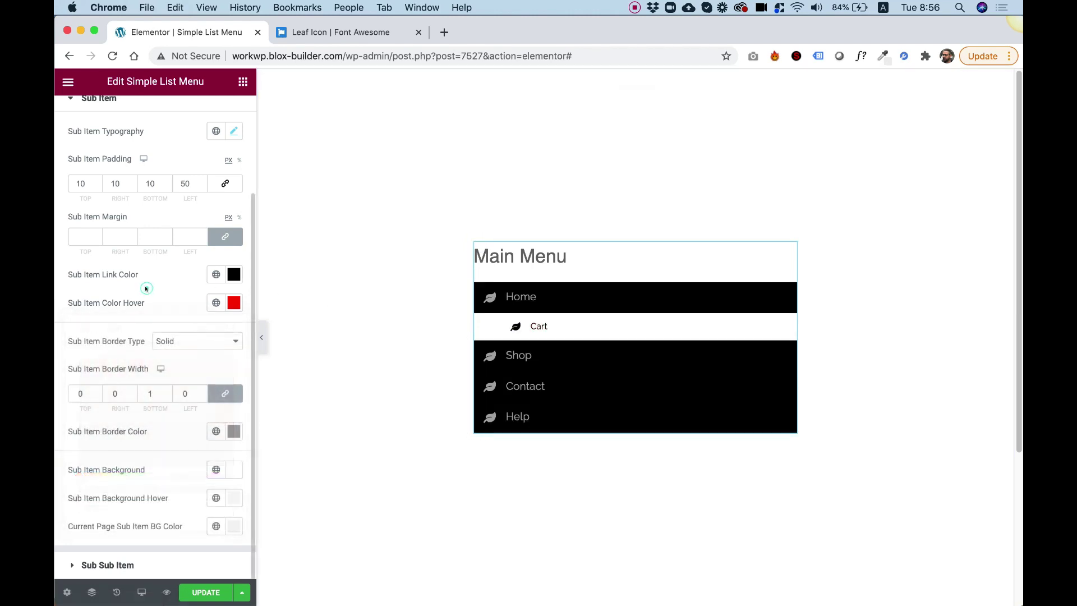